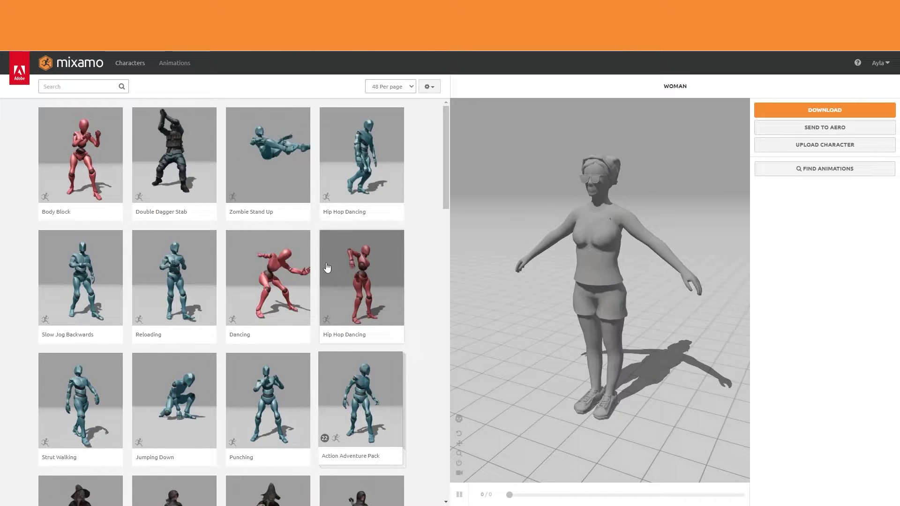
Step: Browse the Mixamo animation grid, then switch to the Maya scene with its window maximized
{"action": "scroll", "coordinate": [281, 420], "scroll_direction": "down", "scroll_amount": 1}
{"action": "scroll", "coordinate": [282, 421], "scroll_direction": "down", "scroll_amount": 9}
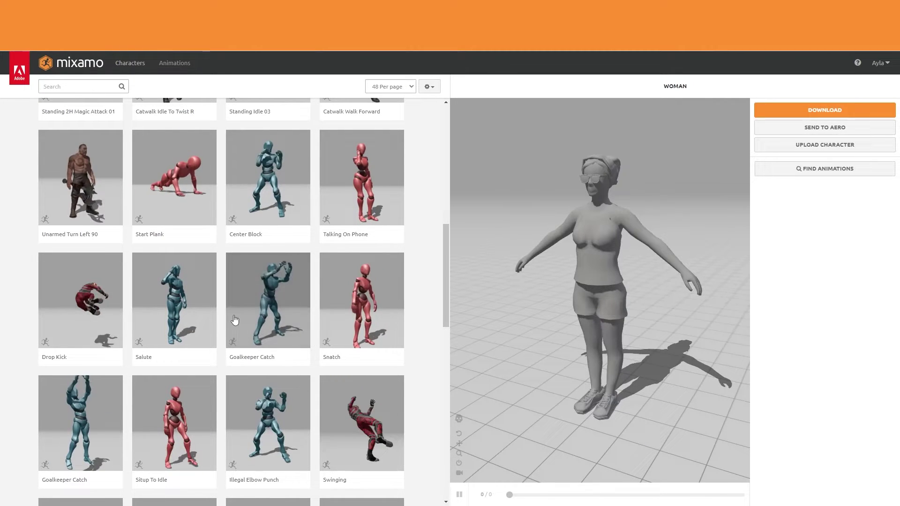
{"action": "scroll", "coordinate": [357, 224], "scroll_direction": "up", "scroll_amount": 10}
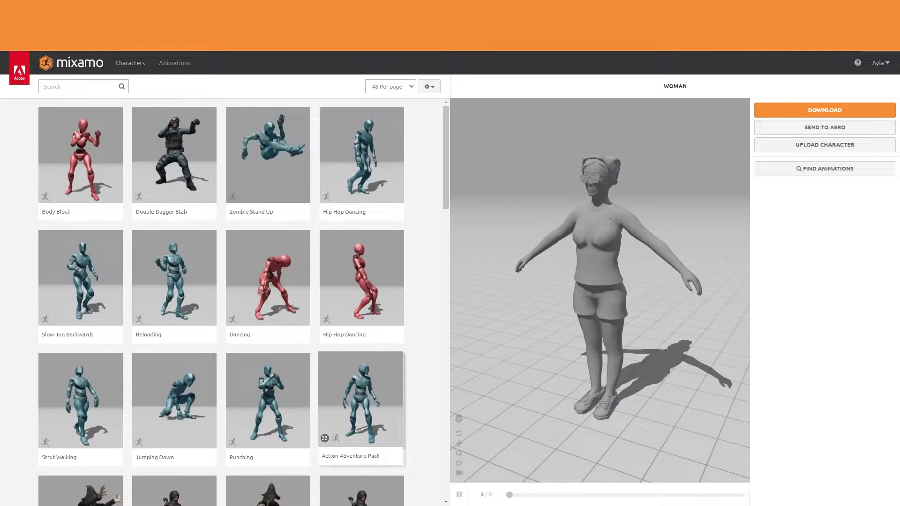
{"action": "key", "text": "alt+Tab"}
{"action": "key", "text": "super+Up"}
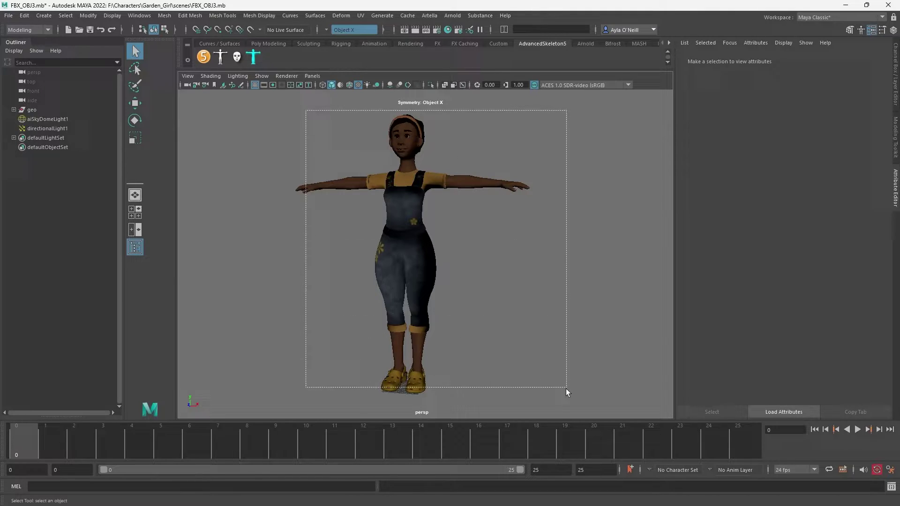
Step: Export the selected character meshes as Mixamo.fbx into Garden_Girl\assets, then deselect them
{"action": "left_click_drag", "start_coordinate": [566, 389], "coordinate": [567, 389]}
{"action": "left_click", "coordinate": [10, 18]}
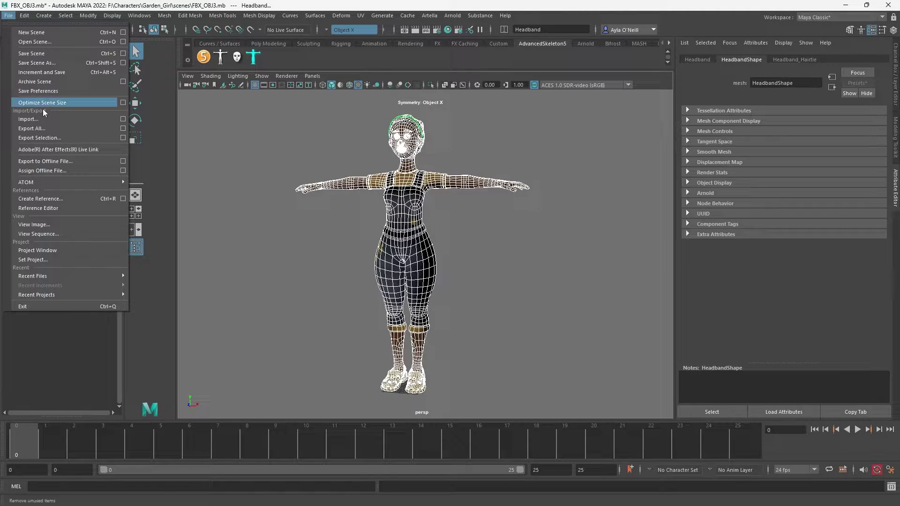
{"action": "left_click", "coordinate": [52, 139]}
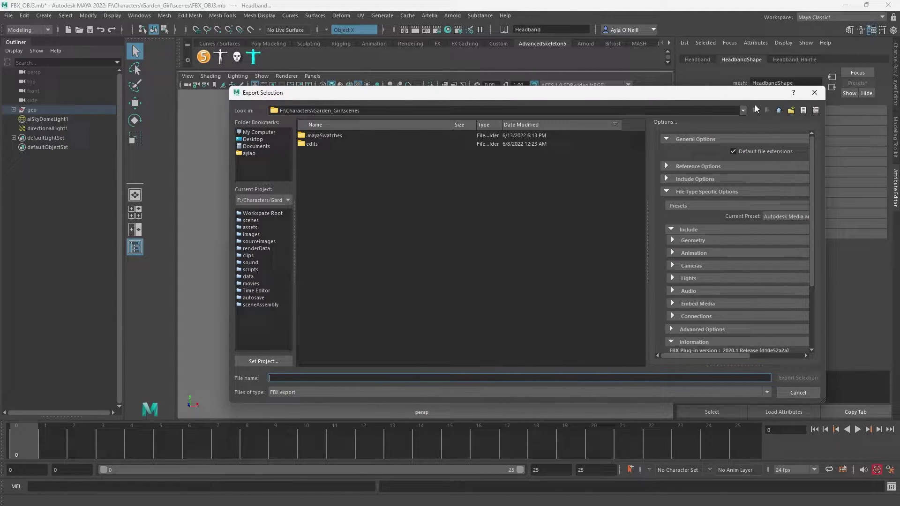
{"action": "left_click", "coordinate": [743, 112]}
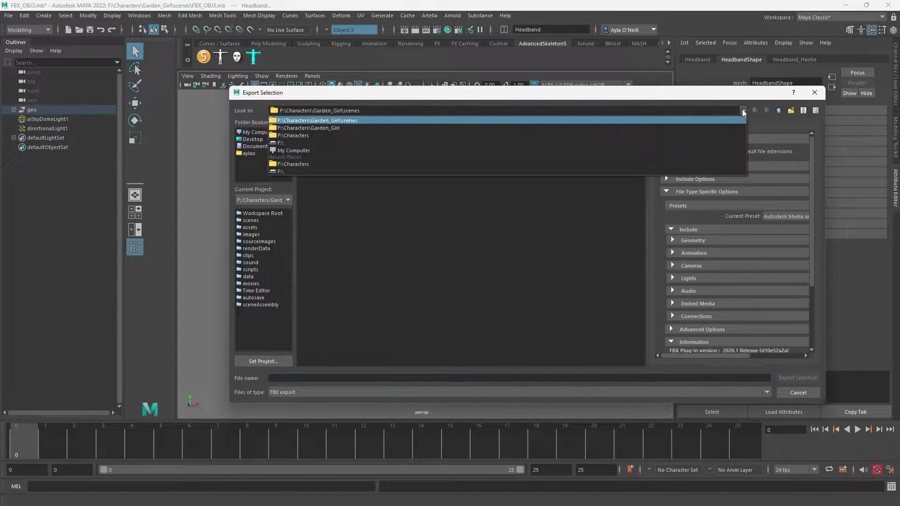
{"action": "left_click", "coordinate": [709, 129]}
{"action": "double_click", "coordinate": [319, 254]}
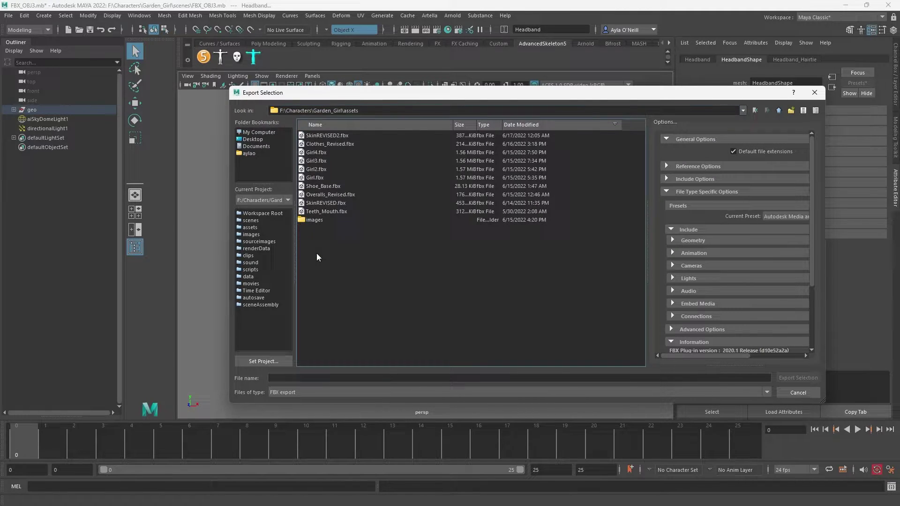
{"action": "left_click", "coordinate": [336, 377]}
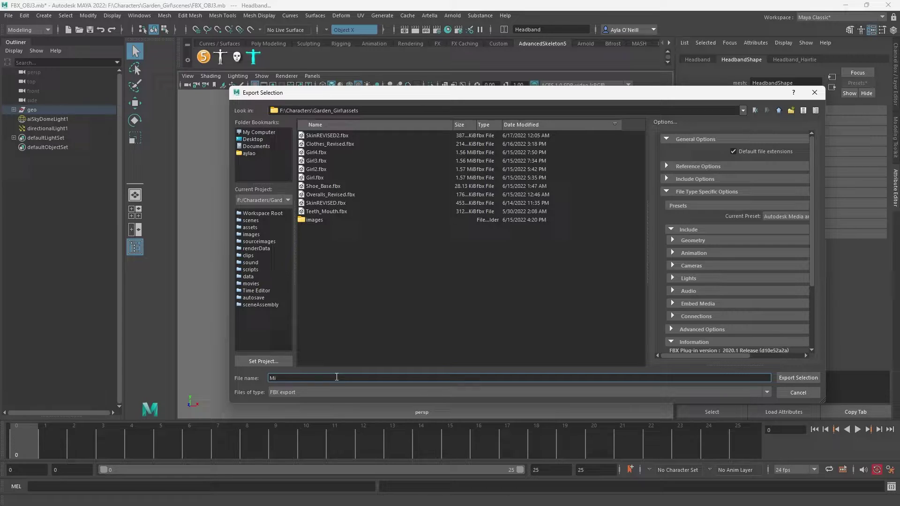
{"action": "type", "text": "Mixamo"}
{"action": "key", "text": "Return"}
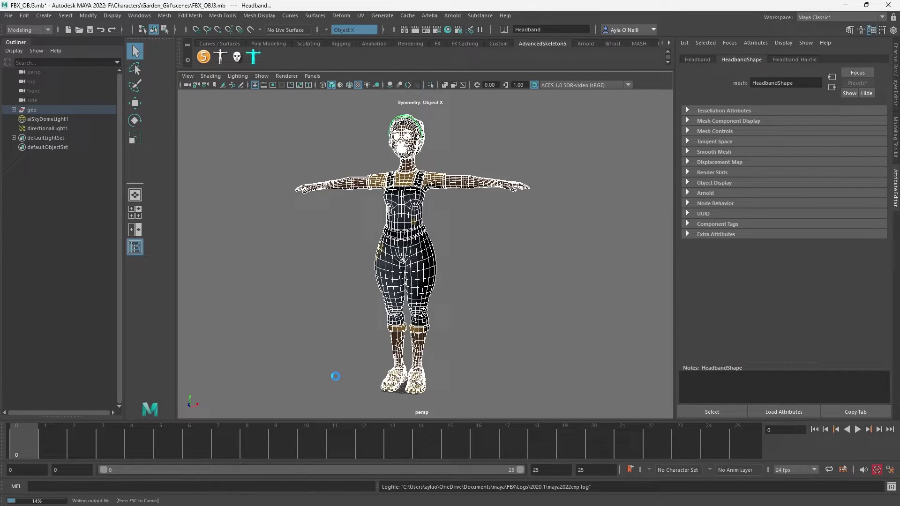
{"action": "left_click", "coordinate": [511, 238]}
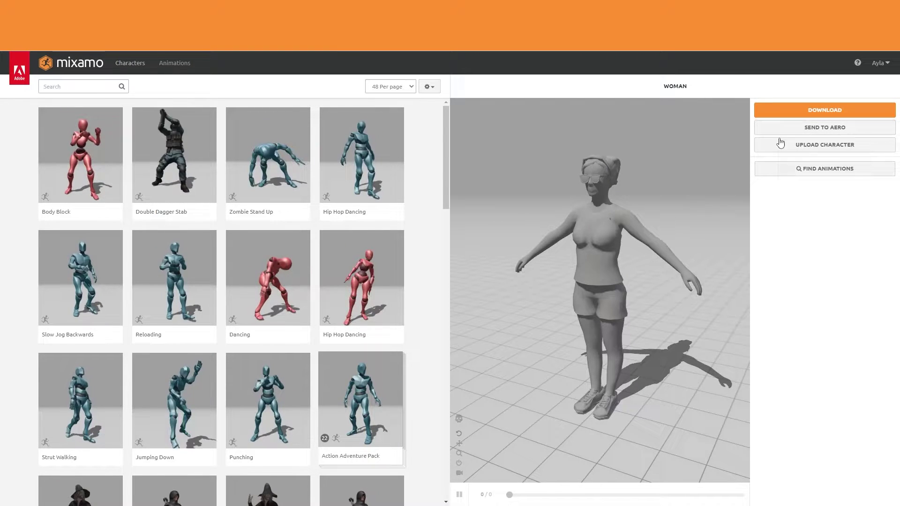
Step: Upload the Mixamo.fbx character file to Mixamo's auto-rigger
{"action": "left_click", "coordinate": [827, 145]}
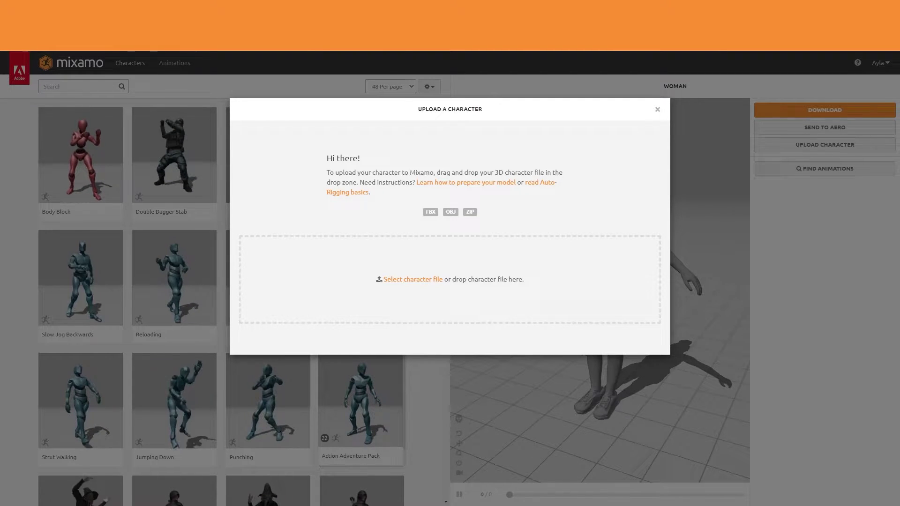
{"action": "left_click_drag", "start_coordinate": [567, 178], "coordinate": [441, 280]}
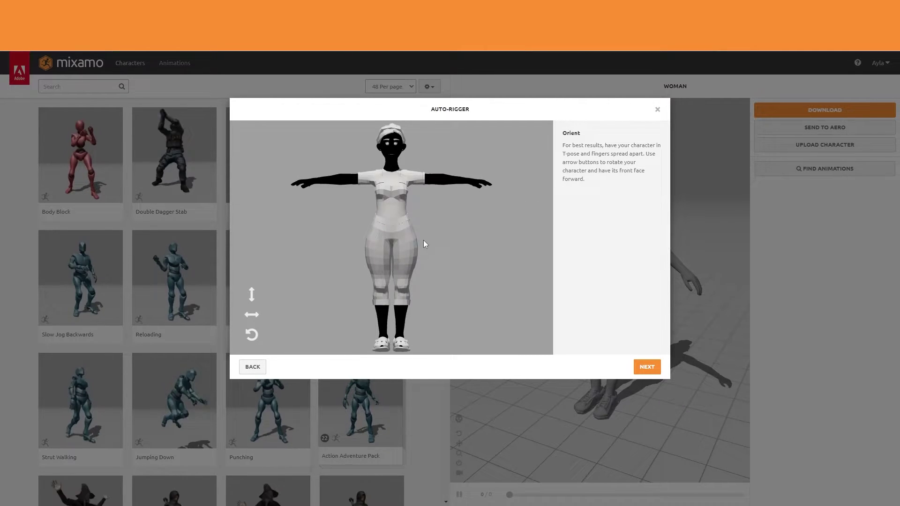
Step: Place the chin, wrist, elbow, knee and groin markers on Garden Girl and run auto-rigging
{"action": "left_click", "coordinate": [649, 366]}
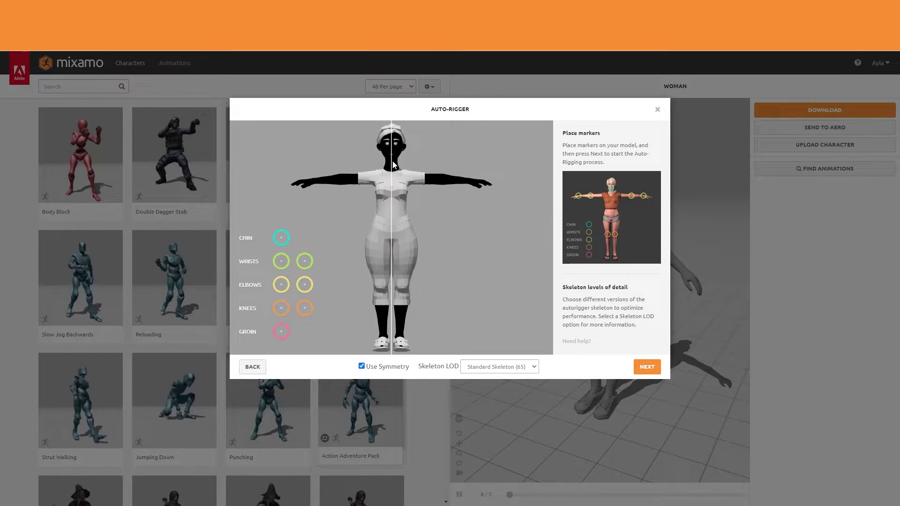
{"action": "mouse_move", "coordinate": [275, 239]}
{"action": "left_mouse_down"}
{"action": "mouse_move", "coordinate": [307, 234]}
{"action": "mouse_move", "coordinate": [402, 162]}
{"action": "left_mouse_up"}
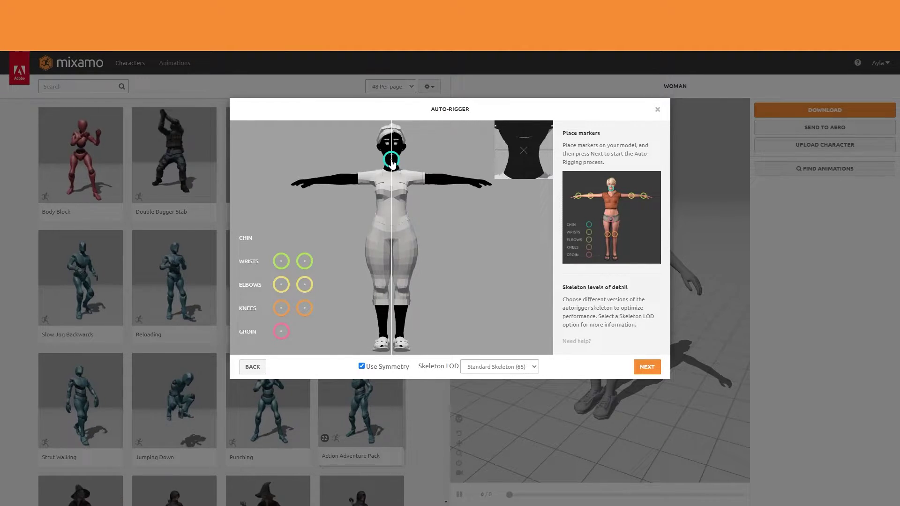
{"action": "left_click_drag", "start_coordinate": [392, 164], "coordinate": [393, 164]}
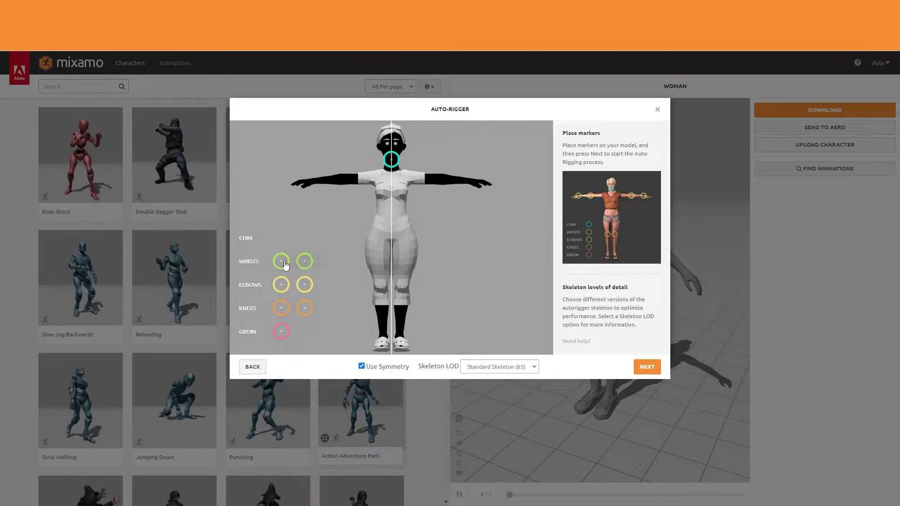
{"action": "left_click_drag", "start_coordinate": [285, 265], "coordinate": [317, 184]}
{"action": "left_click_drag", "start_coordinate": [279, 287], "coordinate": [347, 183]}
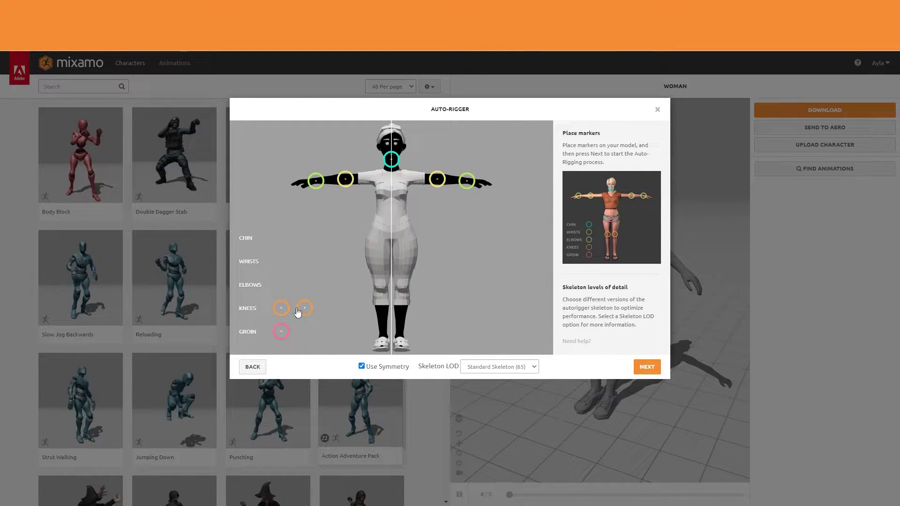
{"action": "left_click_drag", "start_coordinate": [282, 308], "coordinate": [381, 292]}
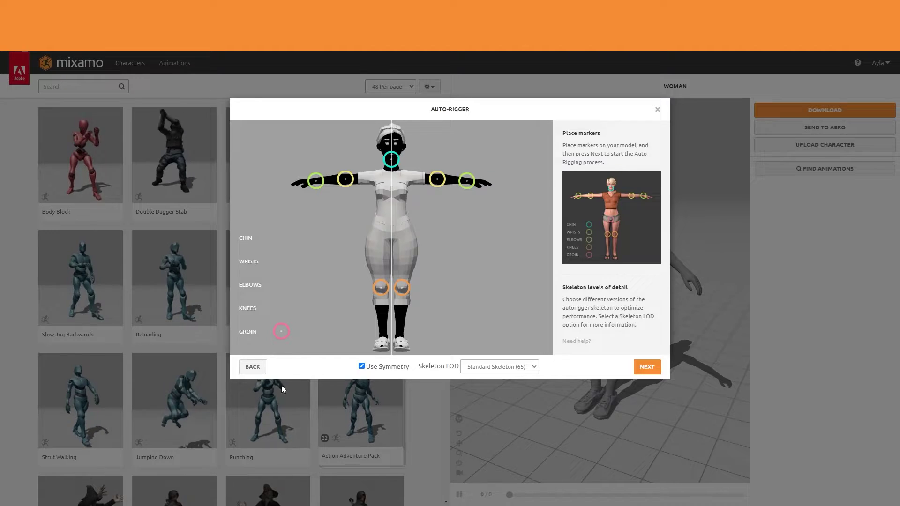
{"action": "left_click_drag", "start_coordinate": [282, 331], "coordinate": [392, 245]}
{"action": "left_click", "coordinate": [647, 366]}
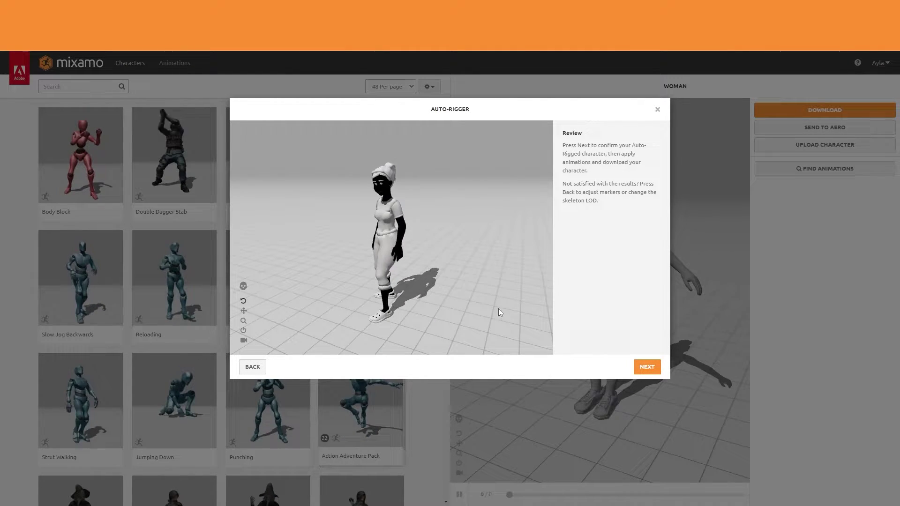
Step: Confirm the rig review and replace the old character with the rigged Garden Girl
{"action": "left_click", "coordinate": [648, 369]}
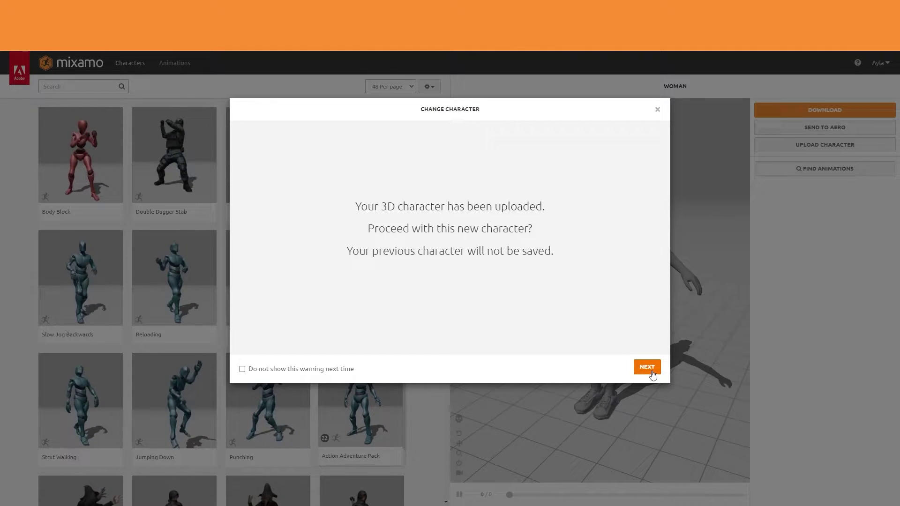
{"action": "left_click", "coordinate": [650, 370]}
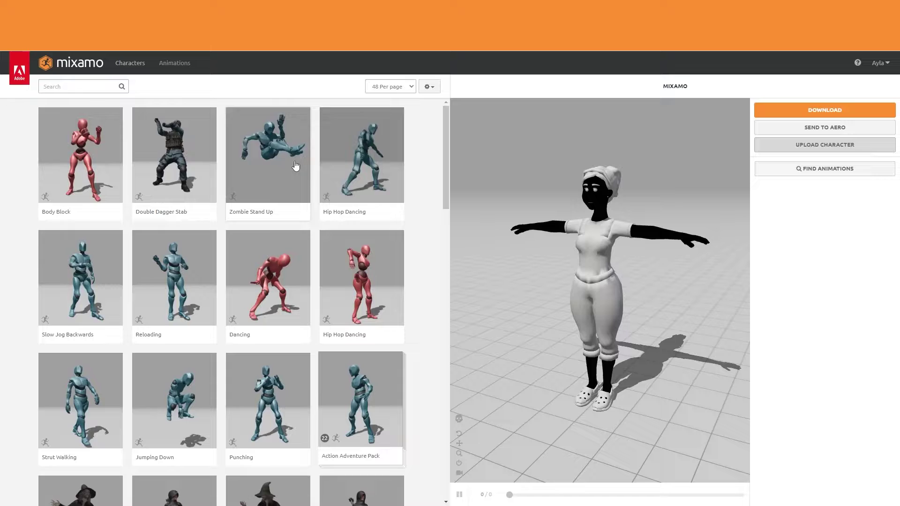
Step: Search the animations for 'dance' and apply Chicken Dance to the character
{"action": "left_click", "coordinate": [68, 82]}
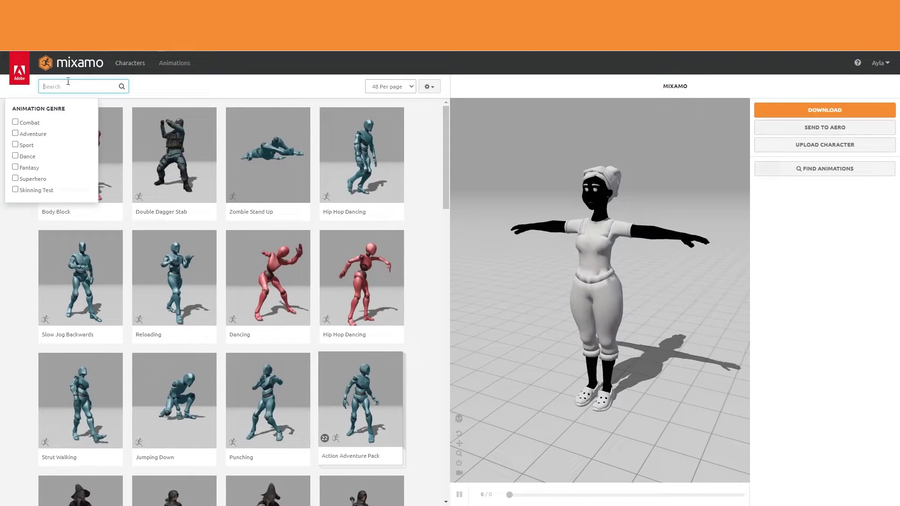
{"action": "type", "text": "dance"}
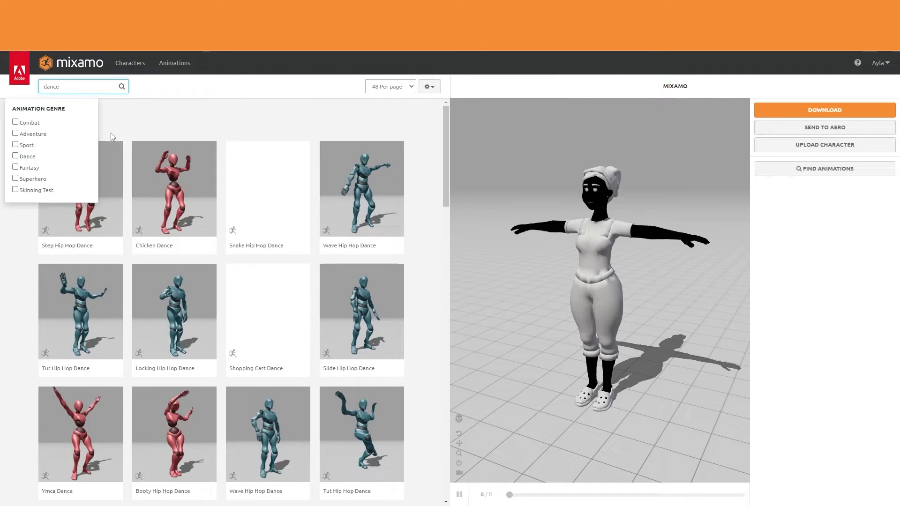
{"action": "key", "text": "Return"}
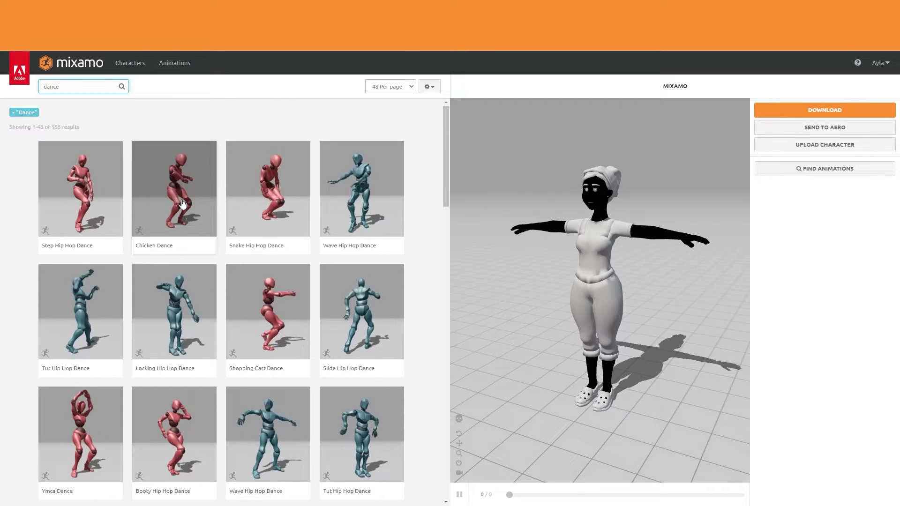
{"action": "left_click", "coordinate": [183, 204]}
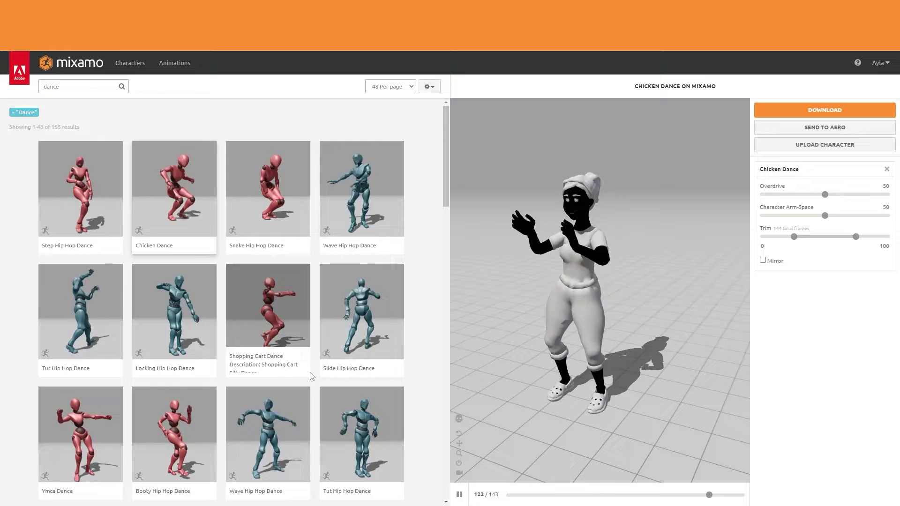
Step: Preview Robot Hip Hop Dance on the character, then select the 'dance' search term
{"action": "scroll", "coordinate": [310, 375], "scroll_direction": "down", "scroll_amount": 2}
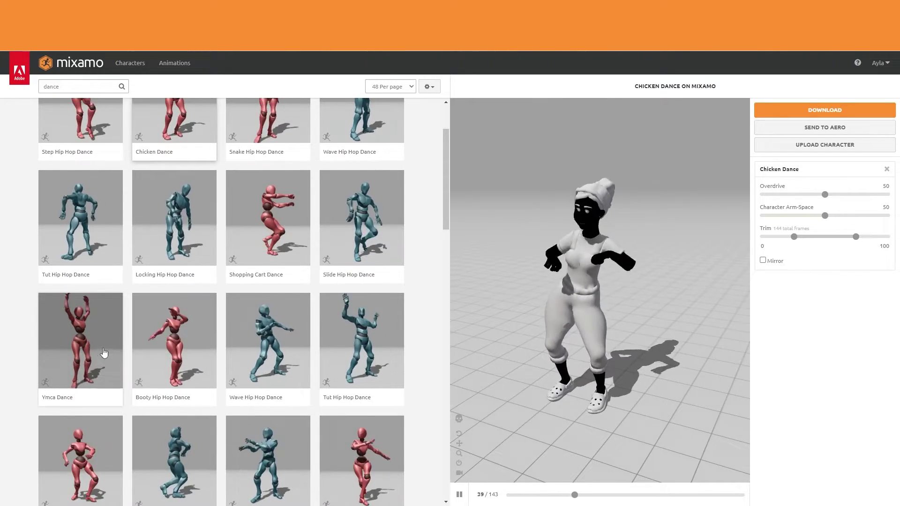
{"action": "scroll", "coordinate": [161, 357], "scroll_direction": "down", "scroll_amount": 2}
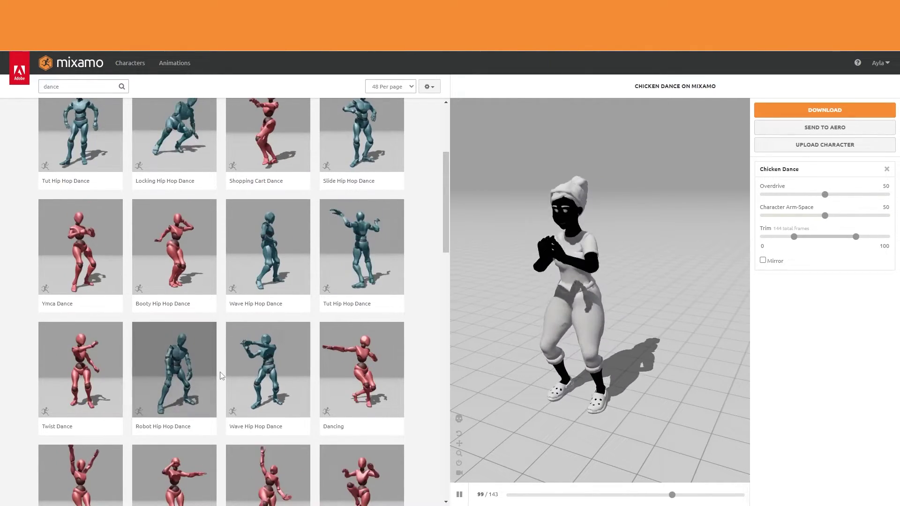
{"action": "left_click", "coordinate": [187, 382]}
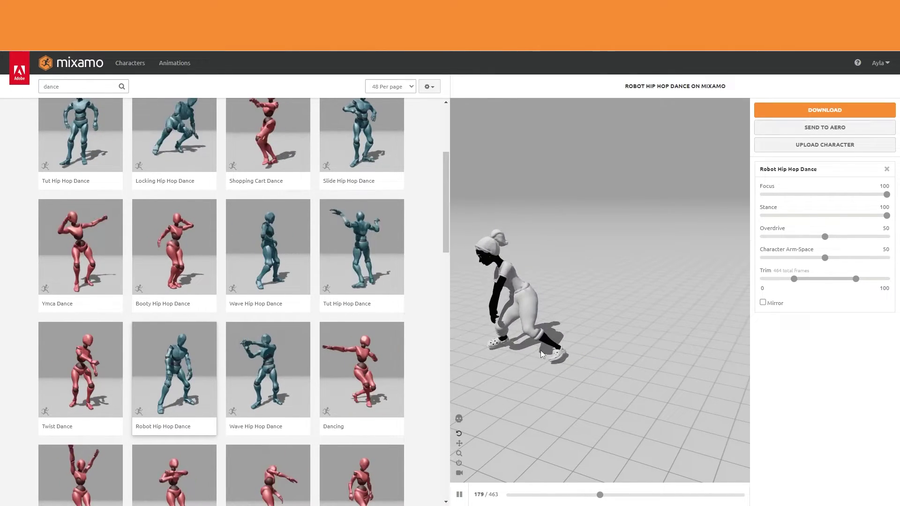
{"action": "scroll", "coordinate": [328, 244], "scroll_direction": "up", "scroll_amount": 2}
{"action": "scroll", "coordinate": [375, 234], "scroll_direction": "up", "scroll_amount": 2}
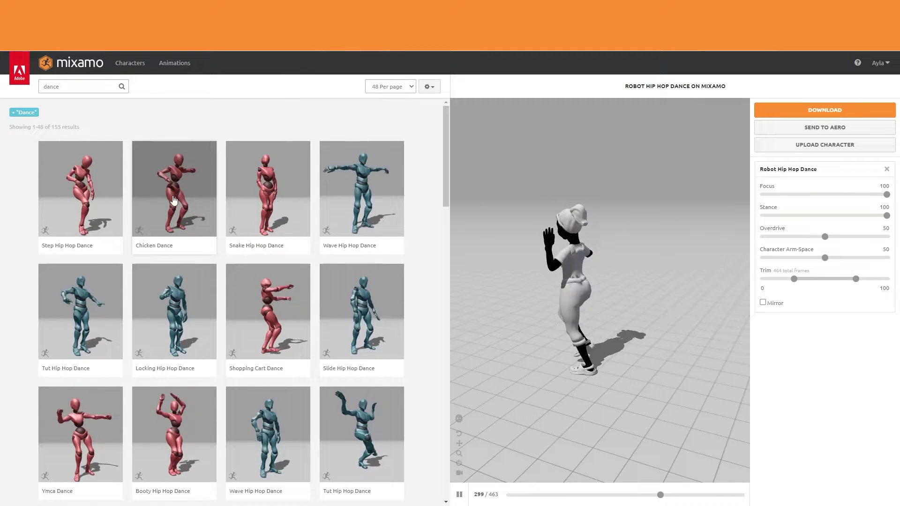
{"action": "left_click_drag", "start_coordinate": [60, 86], "coordinate": [4, 85]}
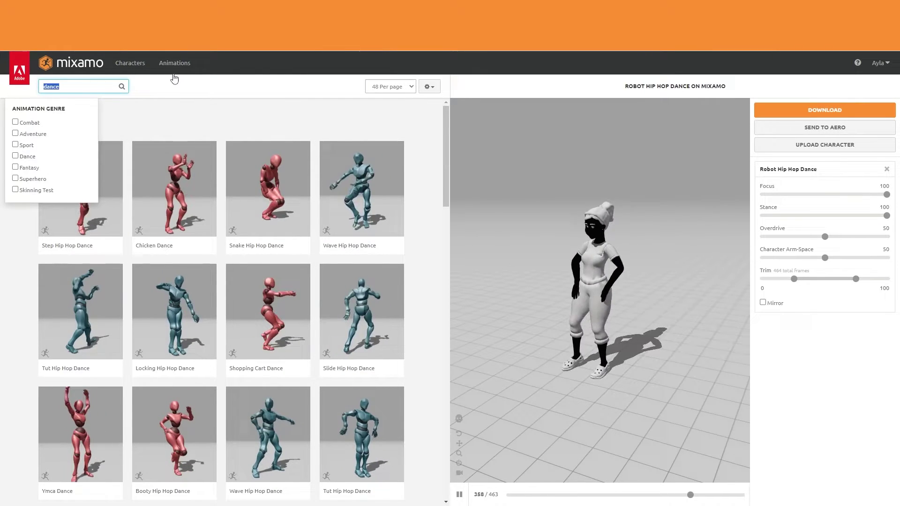
Step: Search for 'walk' and apply the Walking animation to Garden Girl
{"action": "type", "text": "walk"}
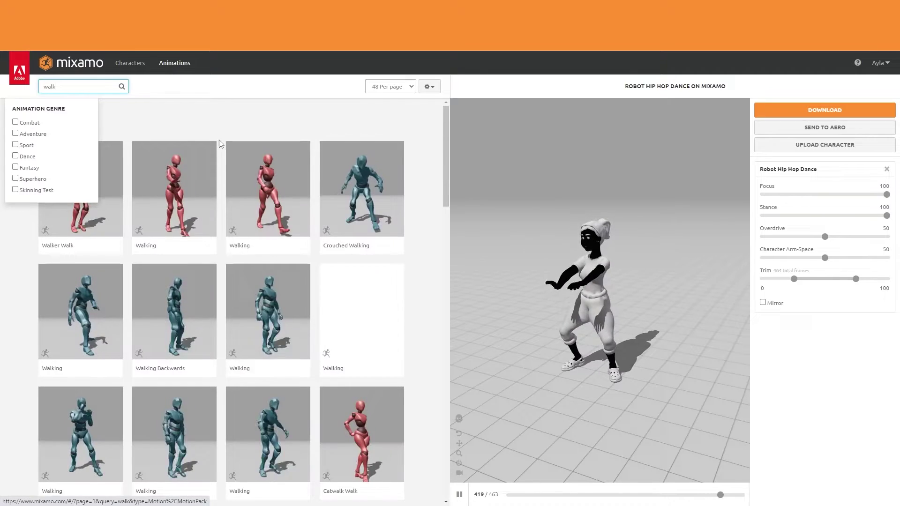
{"action": "left_click", "coordinate": [174, 192]}
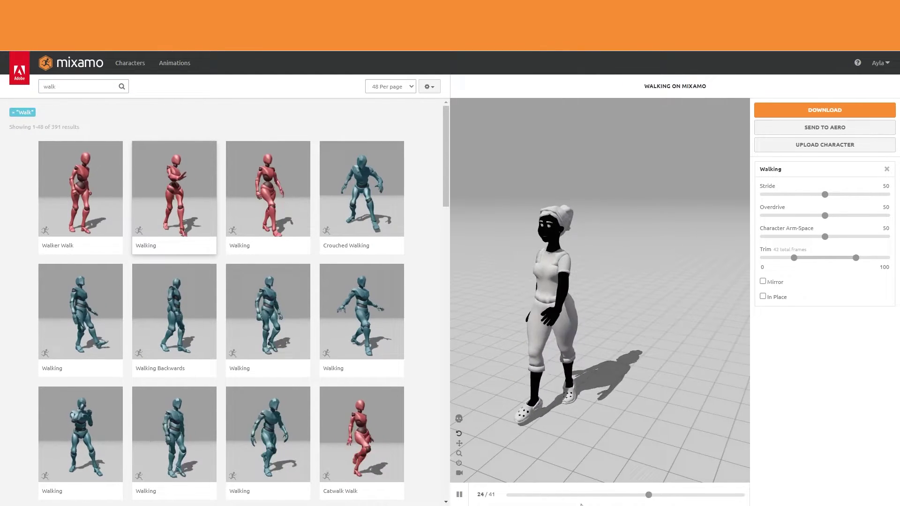
{"action": "scroll", "coordinate": [580, 320], "scroll_direction": "down", "scroll_amount": 5}
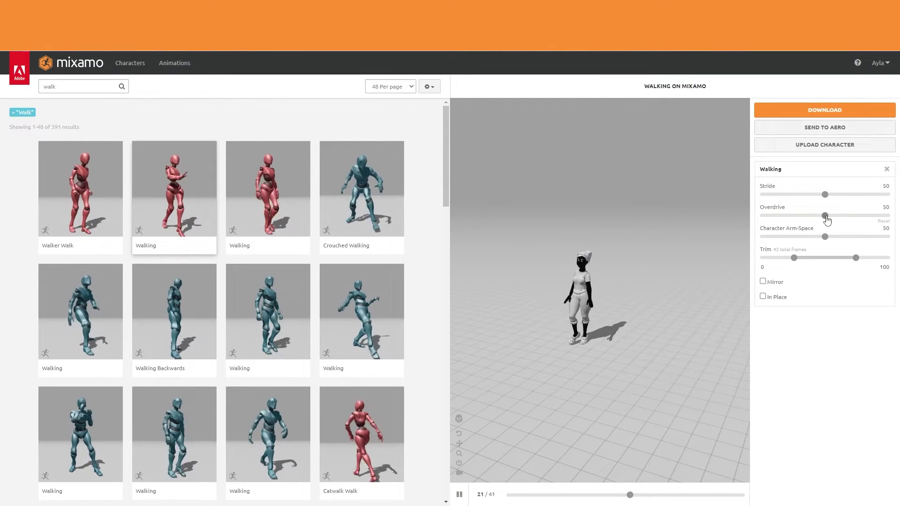
Step: Tune the walk to Overdrive 39, Arm-Space 52 and Stride 55, and extend Trim to -50–150
{"action": "left_click_drag", "start_coordinate": [861, 217], "coordinate": [885, 216]}
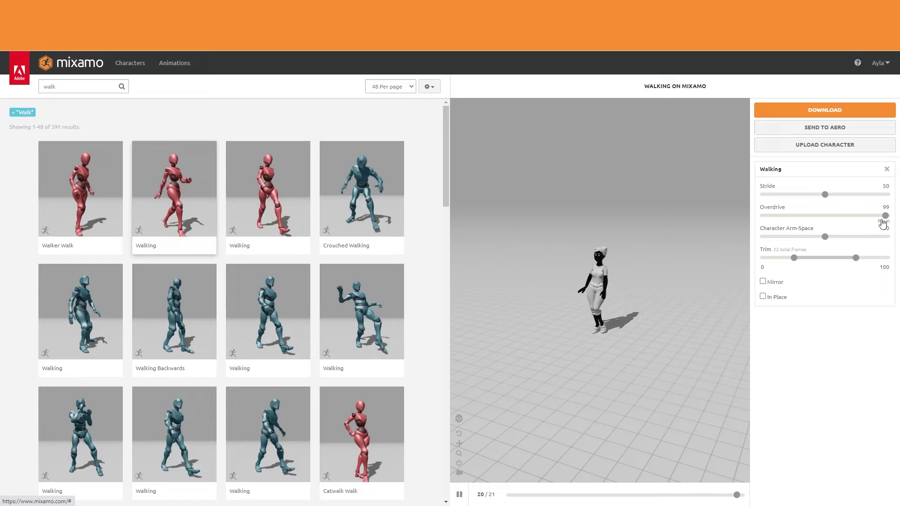
{"action": "left_click_drag", "start_coordinate": [785, 221], "coordinate": [776, 221]}
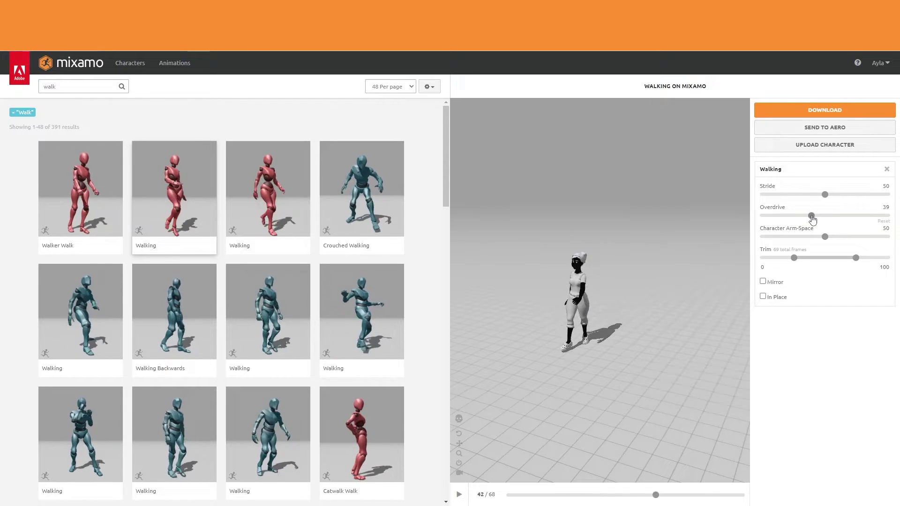
{"action": "left_click_drag", "start_coordinate": [825, 236], "coordinate": [842, 241]}
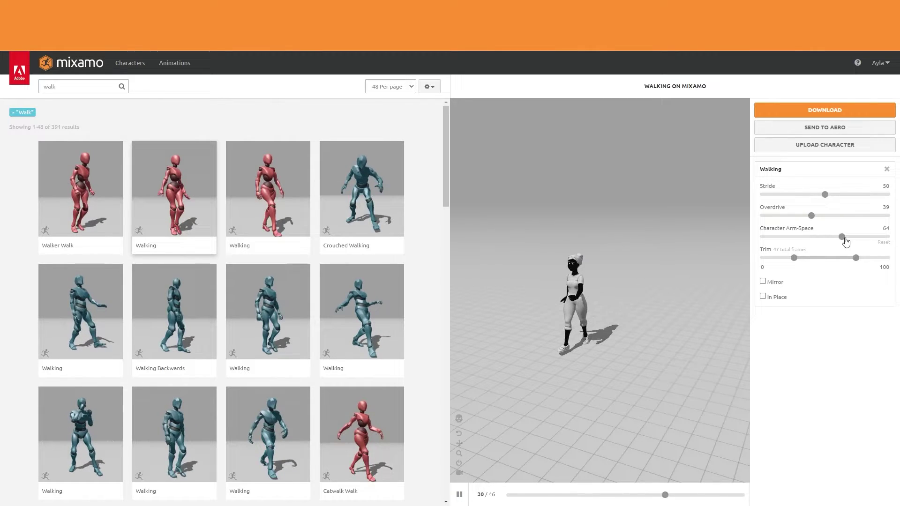
{"action": "left_click_drag", "start_coordinate": [842, 236], "coordinate": [794, 239]}
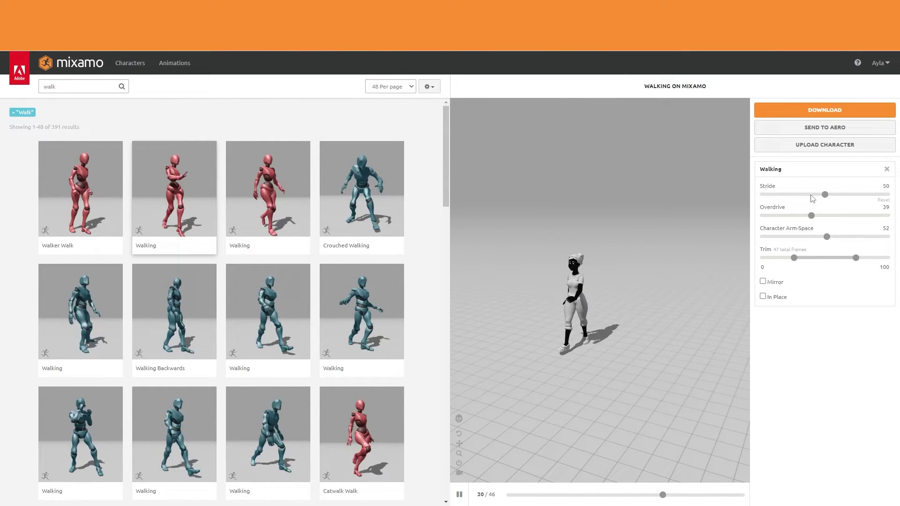
{"action": "left_click_drag", "start_coordinate": [829, 195], "coordinate": [849, 195]}
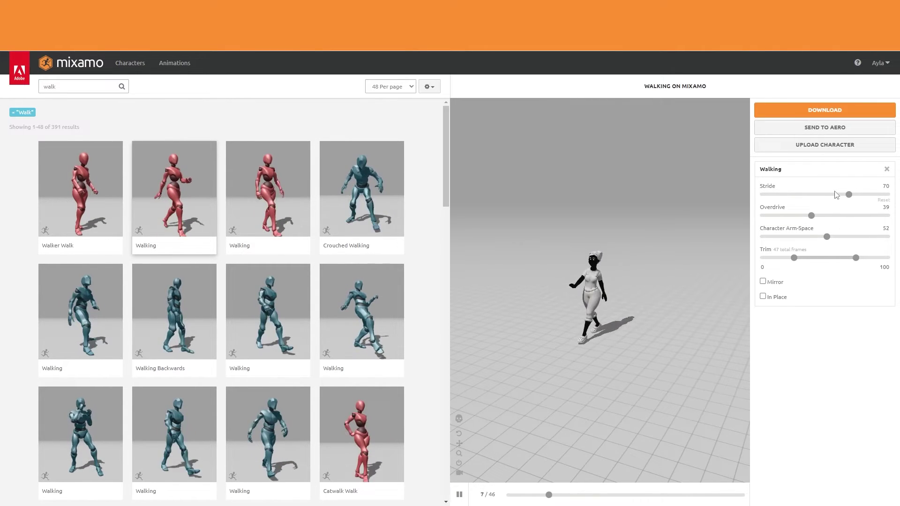
{"action": "left_click_drag", "start_coordinate": [837, 196], "coordinate": [830, 194]}
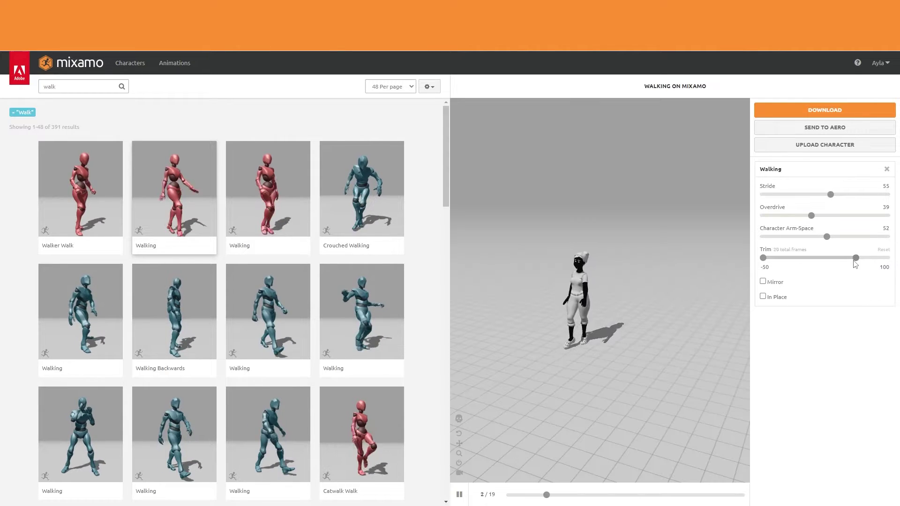
{"action": "left_click_drag", "start_coordinate": [856, 258], "coordinate": [898, 255]}
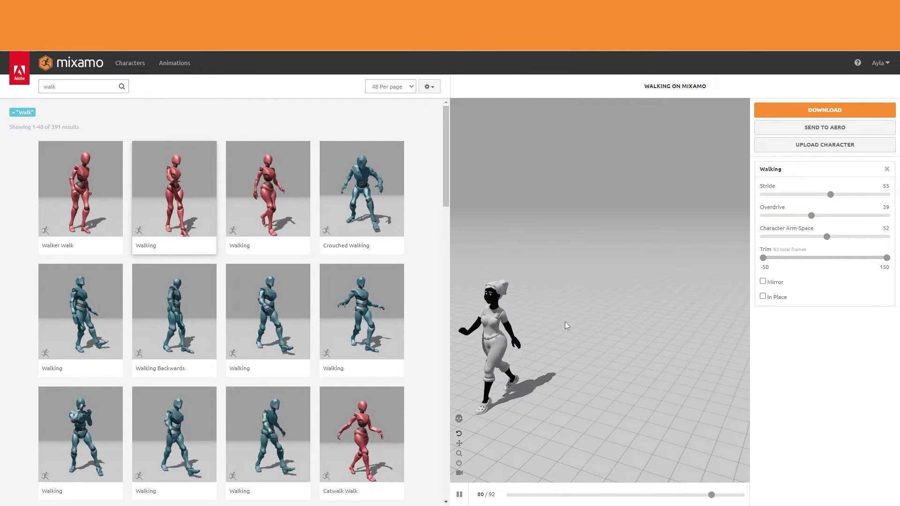
Step: Download the Walking animation as FBX Binary with skin at 24 frames per second
{"action": "left_click", "coordinate": [798, 111]}
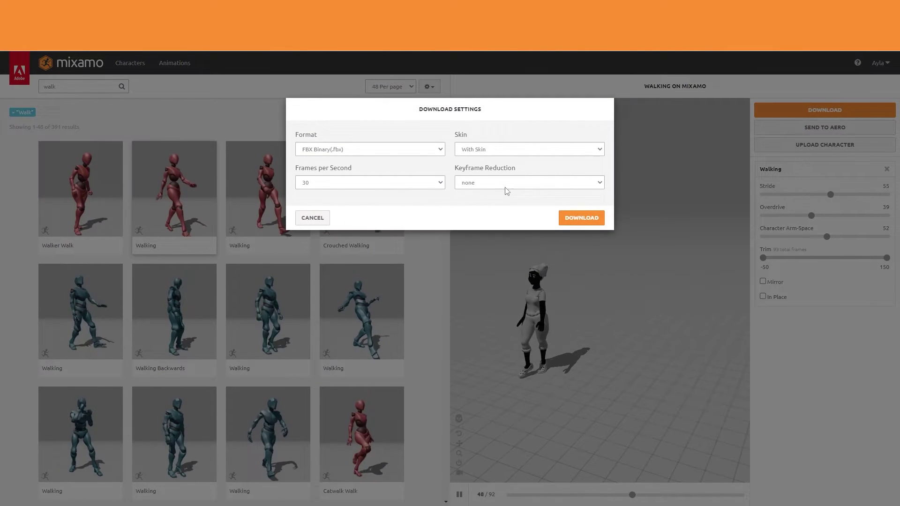
{"action": "left_click", "coordinate": [345, 184]}
{"action": "left_click", "coordinate": [331, 198]}
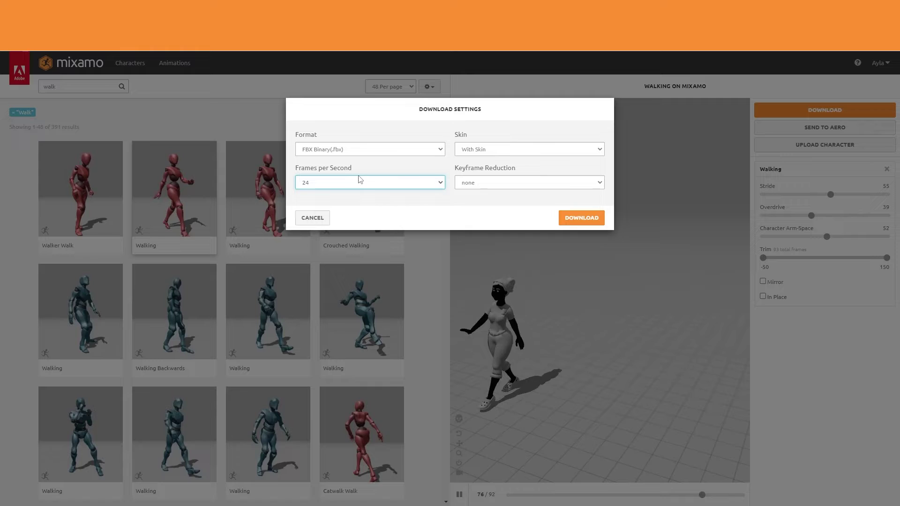
{"action": "left_click", "coordinate": [580, 219]}
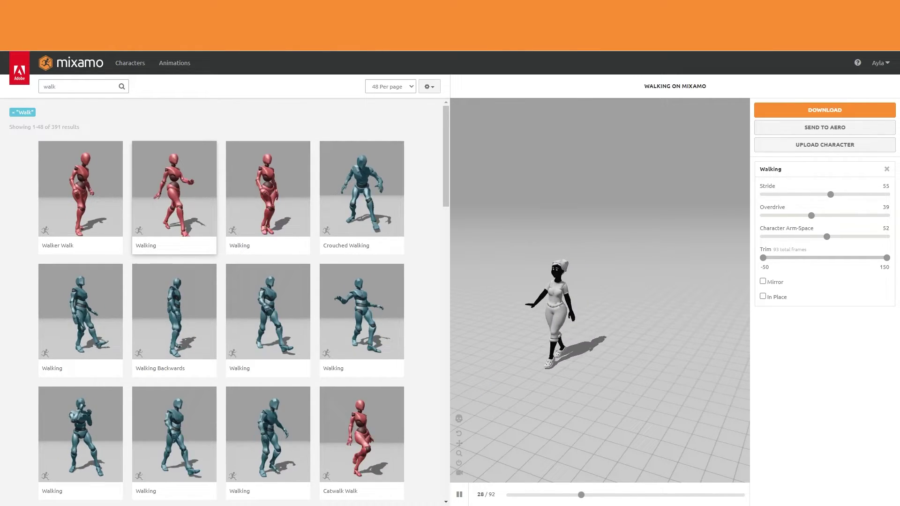
Step: Create and open a new Mixamo folder inside Garden_Girl\assets in File Explorer
{"action": "key", "text": "alt+Tab"}
{"action": "double_click", "coordinate": [327, 156]}
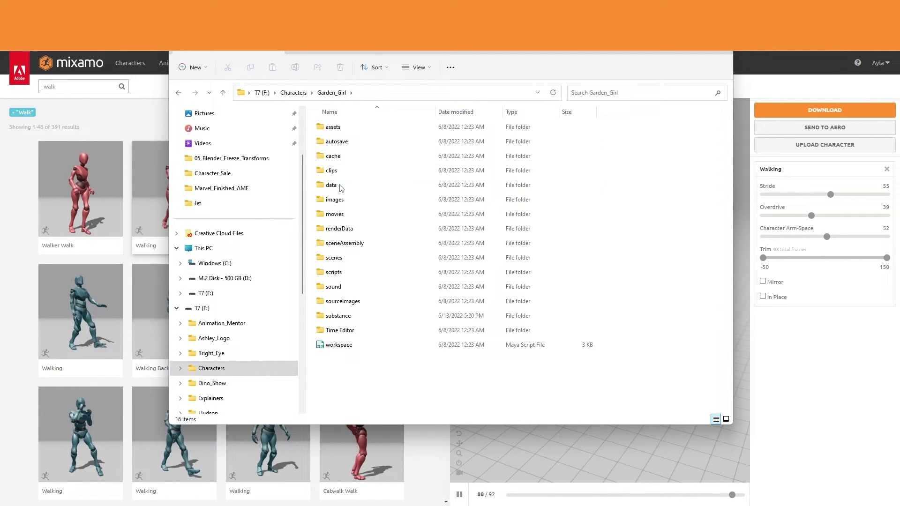
{"action": "double_click", "coordinate": [330, 127]}
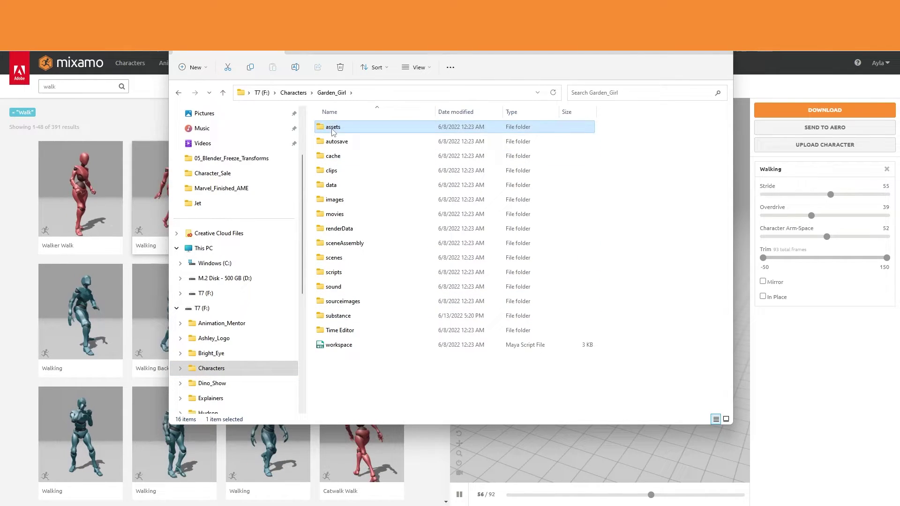
{"action": "right_click", "coordinate": [394, 247]}
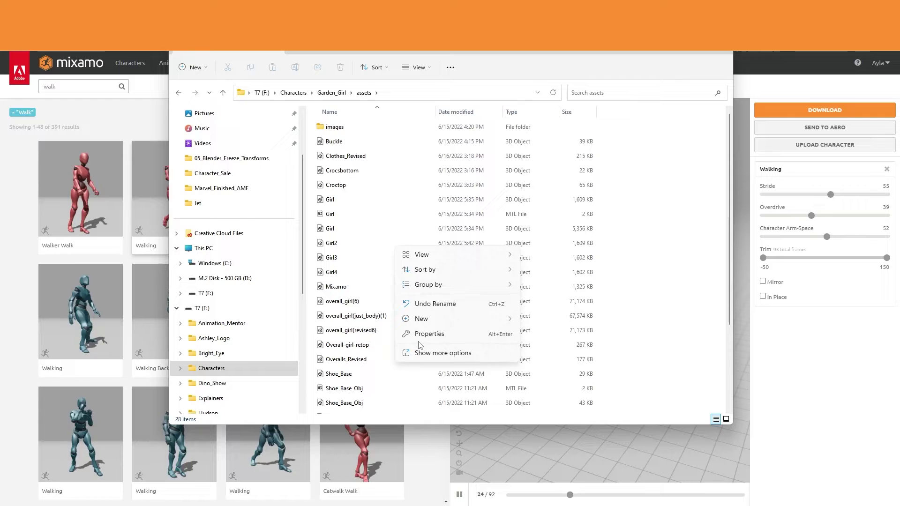
{"action": "mouse_move", "coordinate": [421, 319]}
{"action": "left_click", "coordinate": [546, 328]}
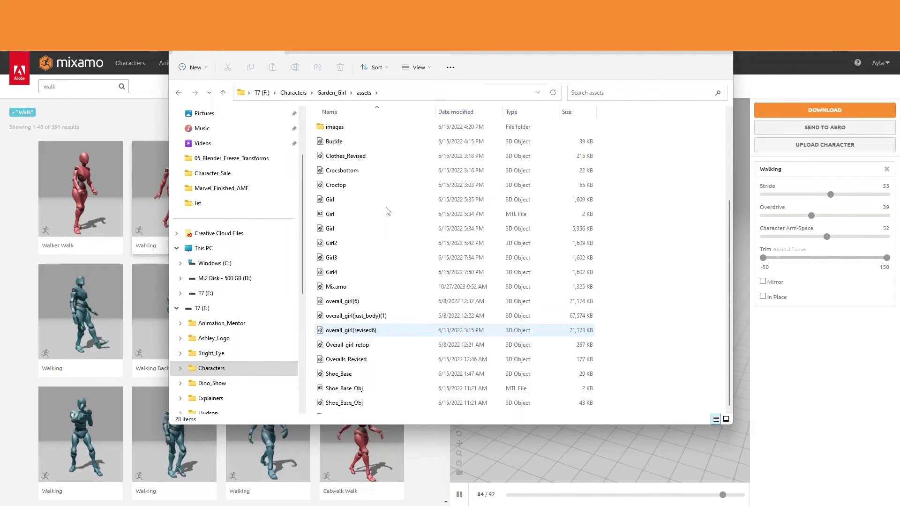
{"action": "type", "text": "Mixamo"}
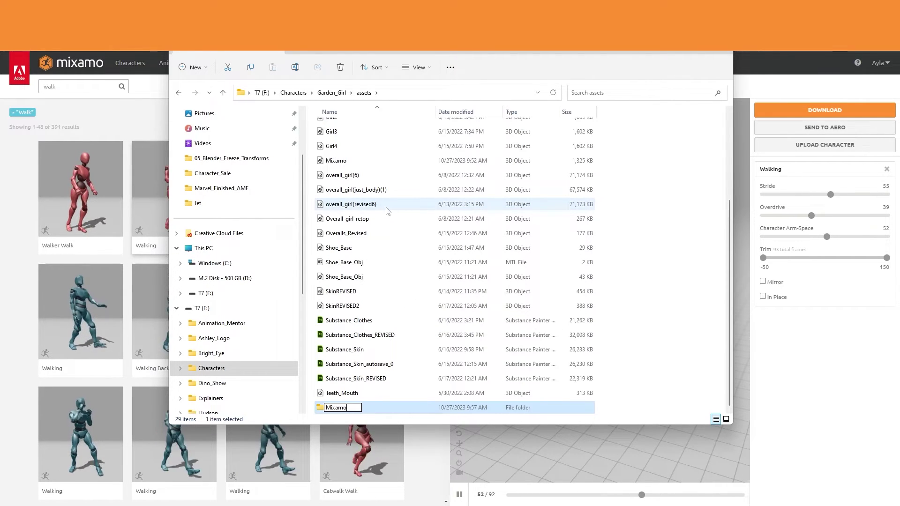
{"action": "key", "text": "Return"}
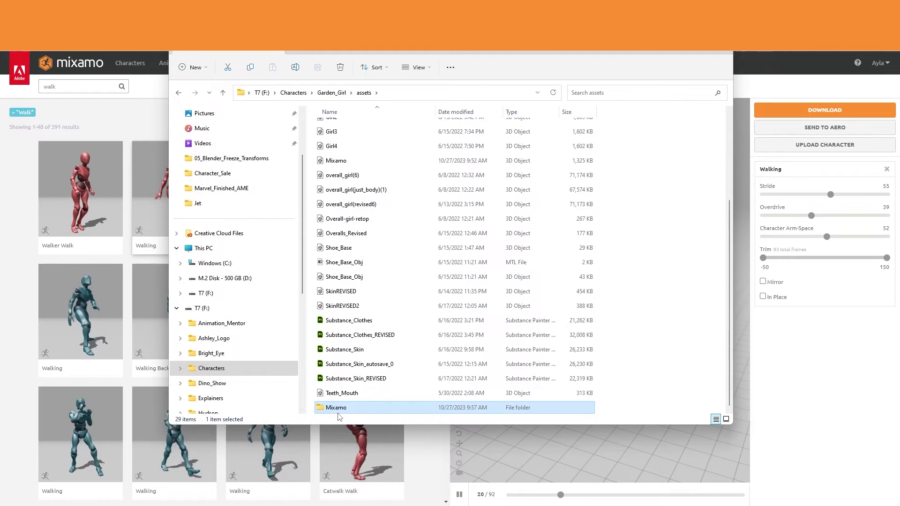
{"action": "double_click", "coordinate": [337, 408]}
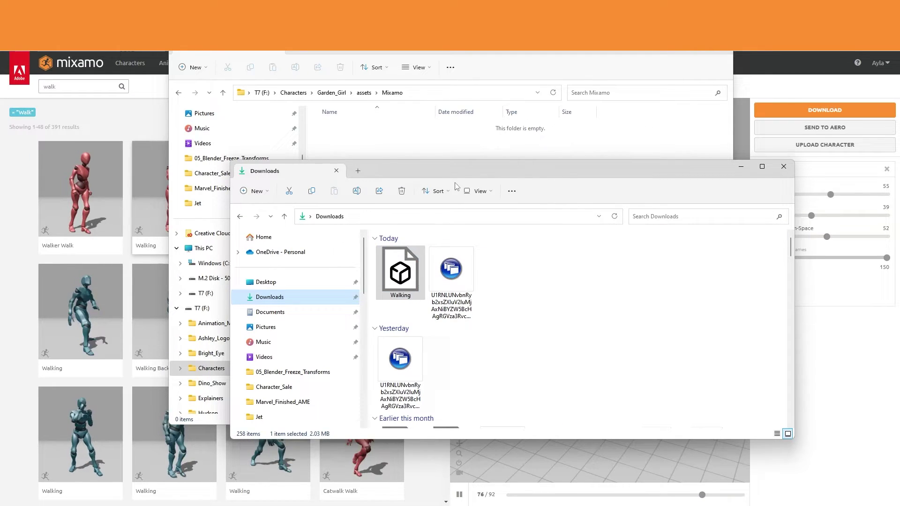
Step: Move the downloaded Walking file into the Mixamo folder, close Downloads, and return to Maya
{"action": "left_click_drag", "start_coordinate": [455, 186], "coordinate": [519, 244]}
{"action": "left_click", "coordinate": [386, 159]}
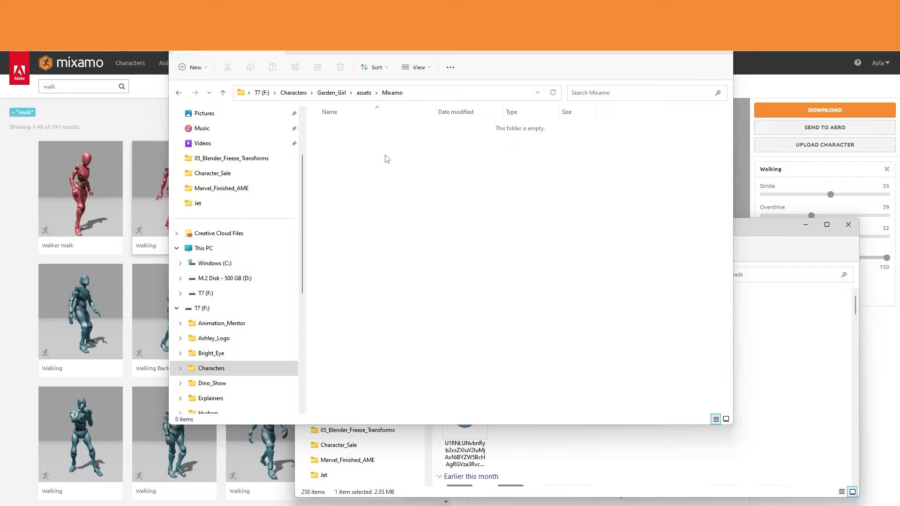
{"action": "key", "text": "ctrl+v"}
{"action": "left_click", "coordinate": [761, 230]}
{"action": "left_click", "coordinate": [849, 224]}
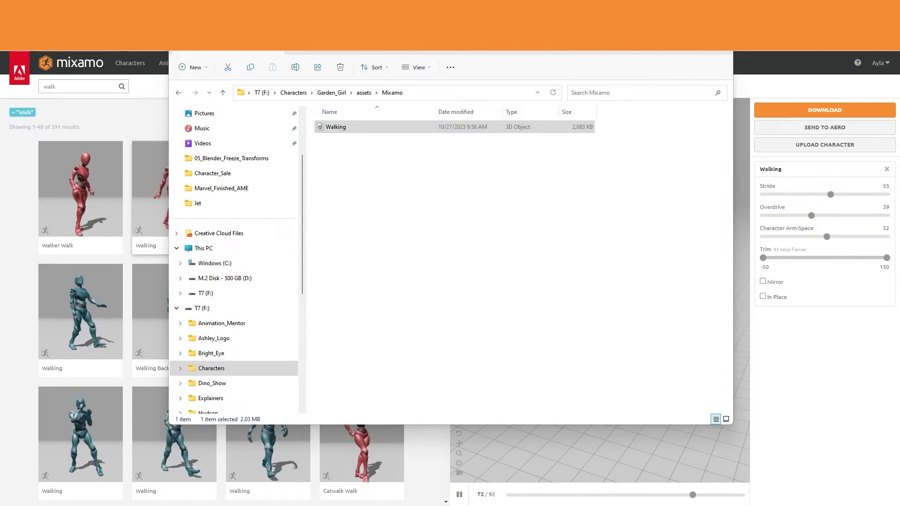
{"action": "key", "text": "alt+Tab"}
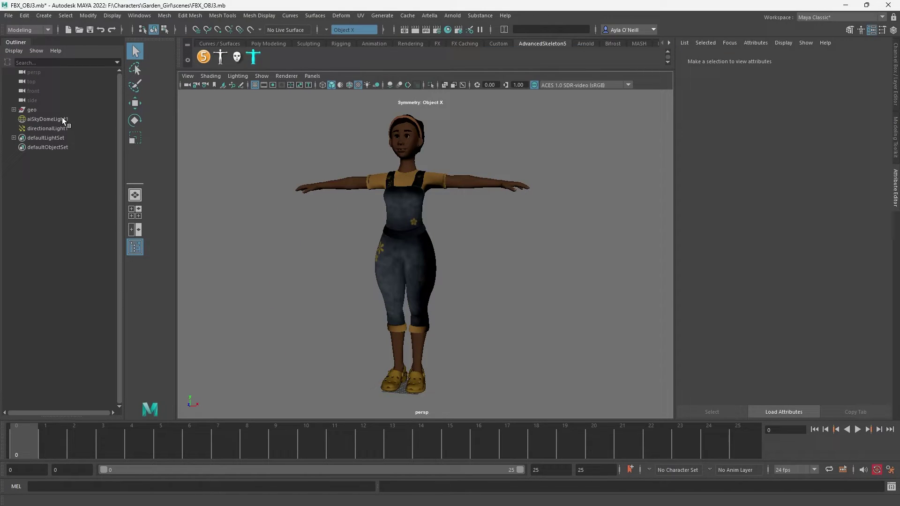
Step: Hide the character's geo mesh and import Walking.fbx from Garden_Girl\assets\Mixamo
{"action": "left_click", "coordinate": [54, 113]}
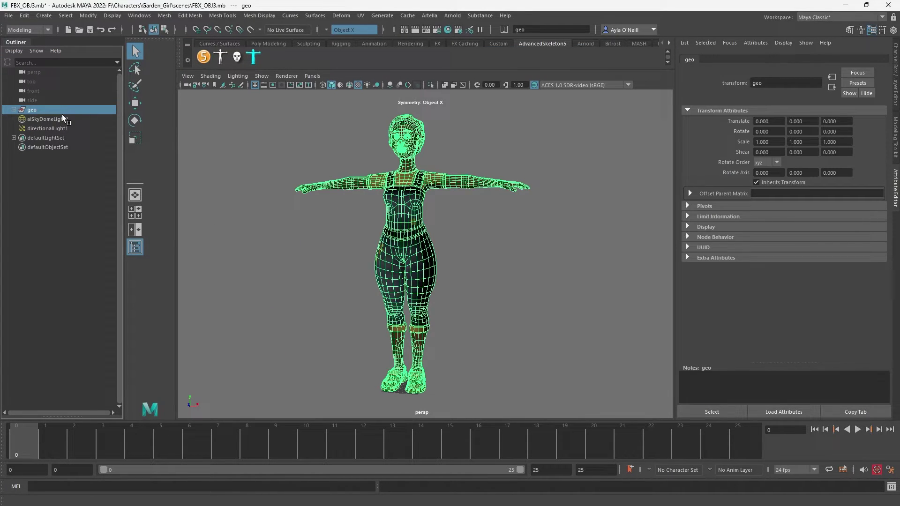
{"action": "key", "text": "ctrl+h"}
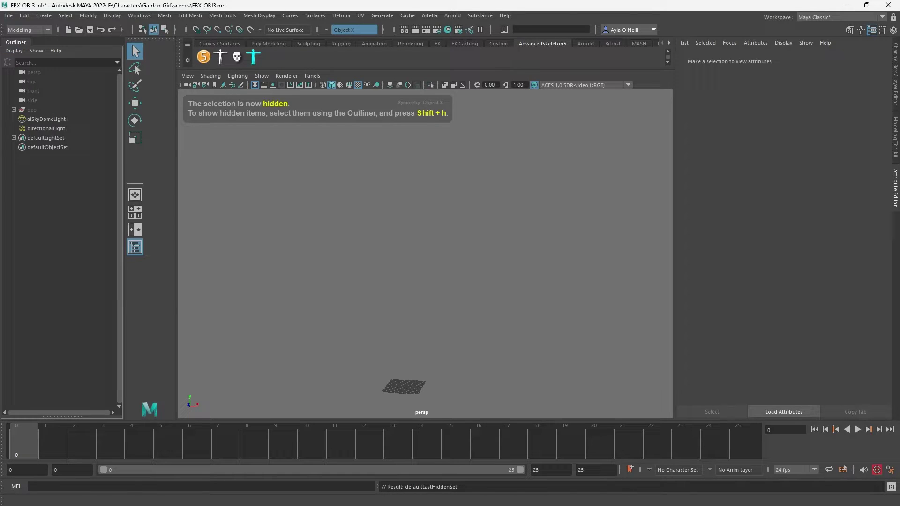
{"action": "left_click", "coordinate": [8, 15]}
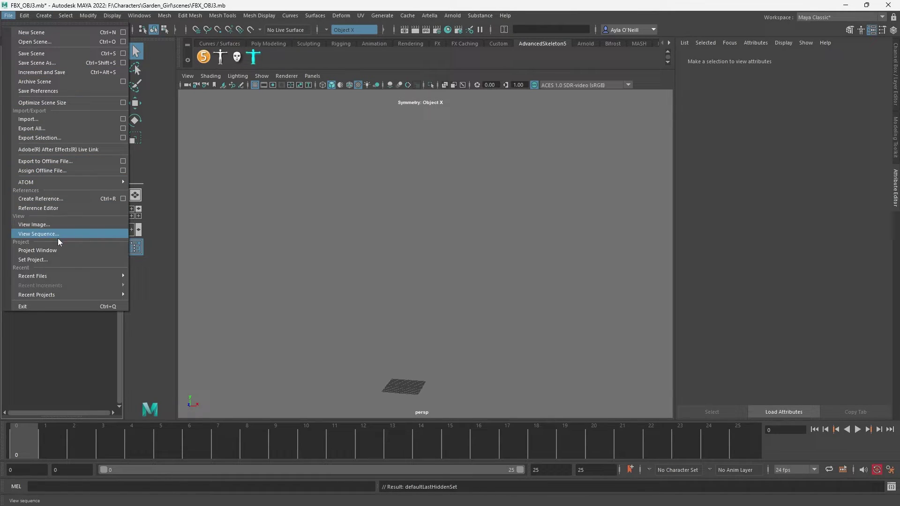
{"action": "left_click", "coordinate": [43, 120]}
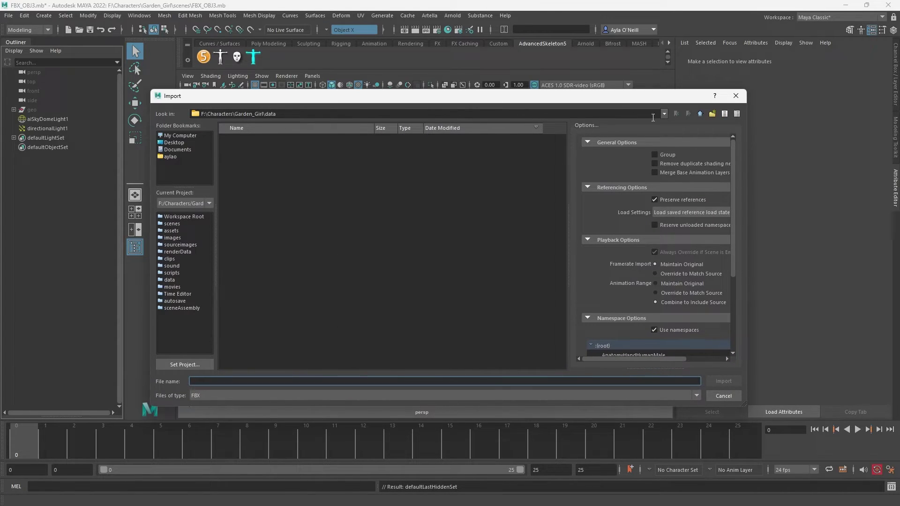
{"action": "left_click", "coordinate": [663, 113]}
{"action": "left_click", "coordinate": [638, 133]}
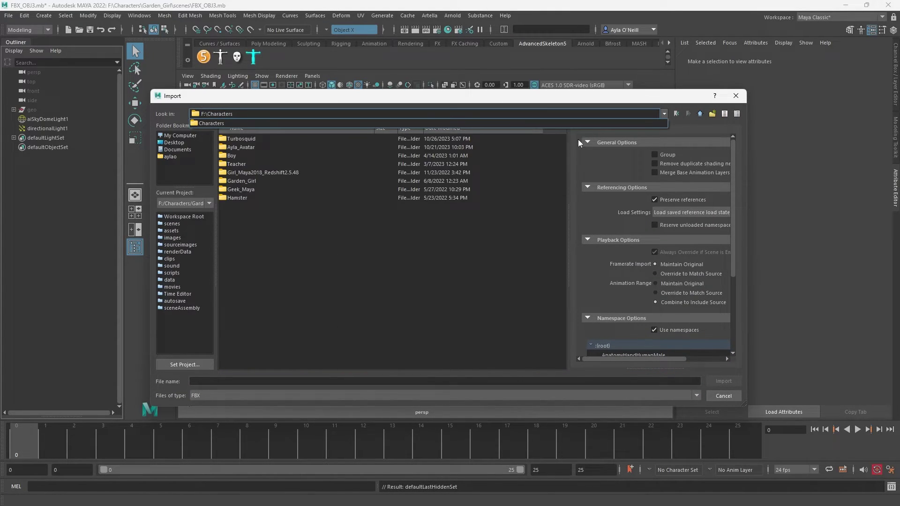
{"action": "double_click", "coordinate": [247, 180]}
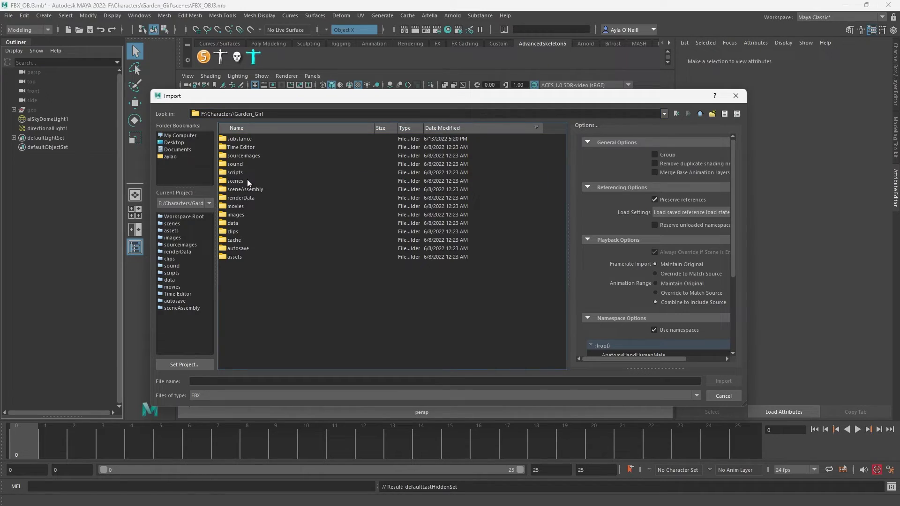
{"action": "double_click", "coordinate": [238, 254]}
{"action": "double_click", "coordinate": [246, 229]}
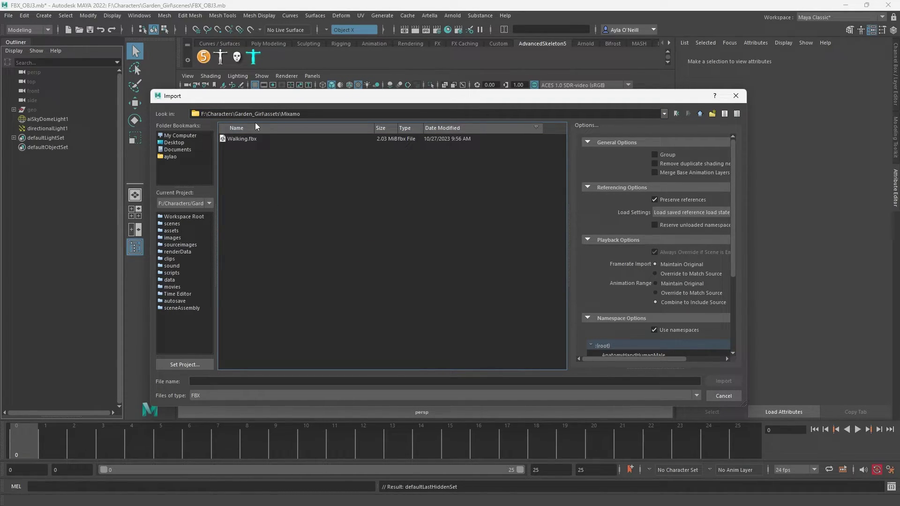
{"action": "double_click", "coordinate": [244, 138]}
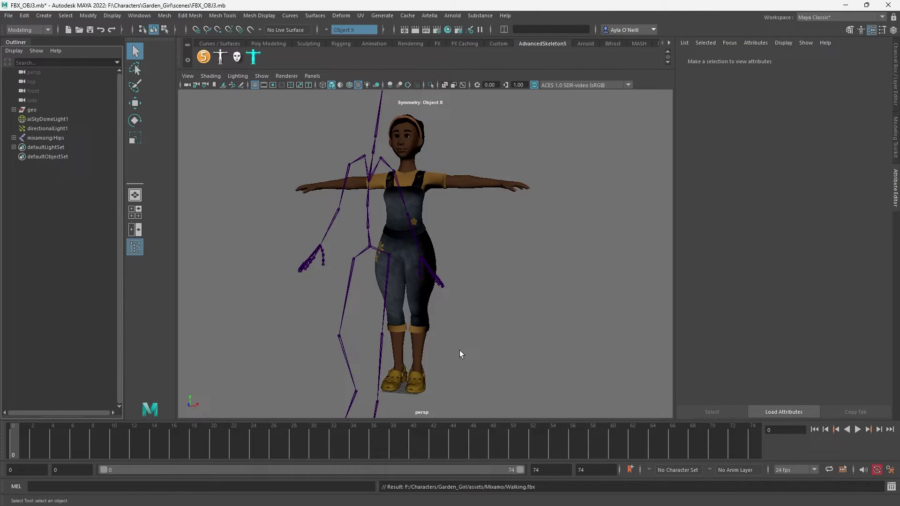
{"action": "left_click", "coordinate": [369, 184]}
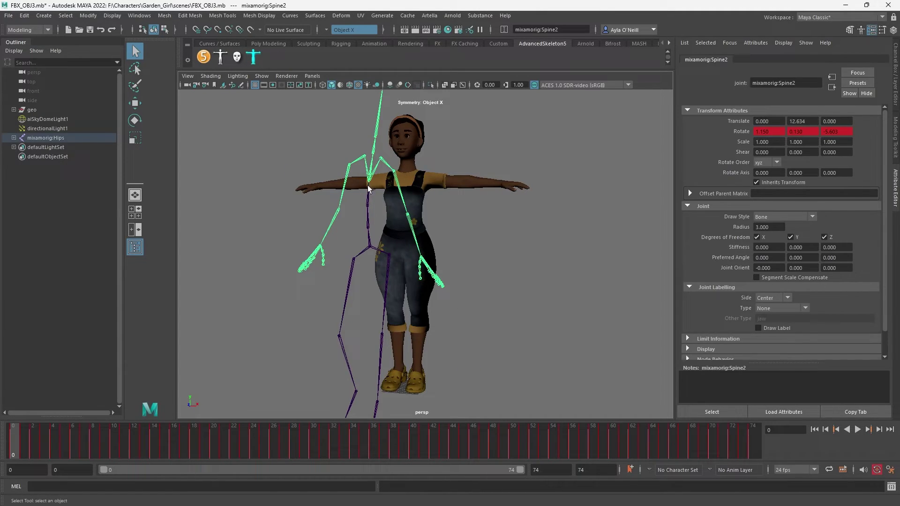
{"action": "key", "text": "alt+v"}
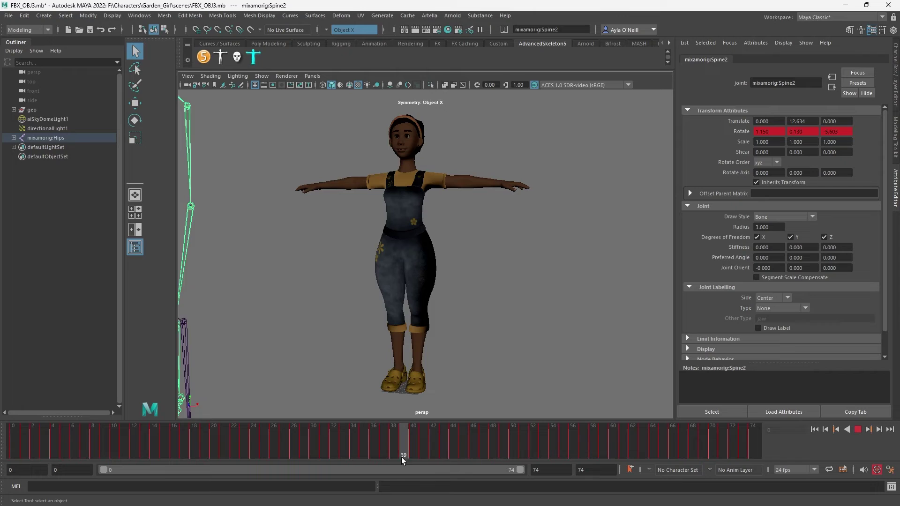
{"action": "scroll", "coordinate": [581, 253], "scroll_direction": "down", "scroll_amount": 5}
{"action": "key", "text": "alt+v"}
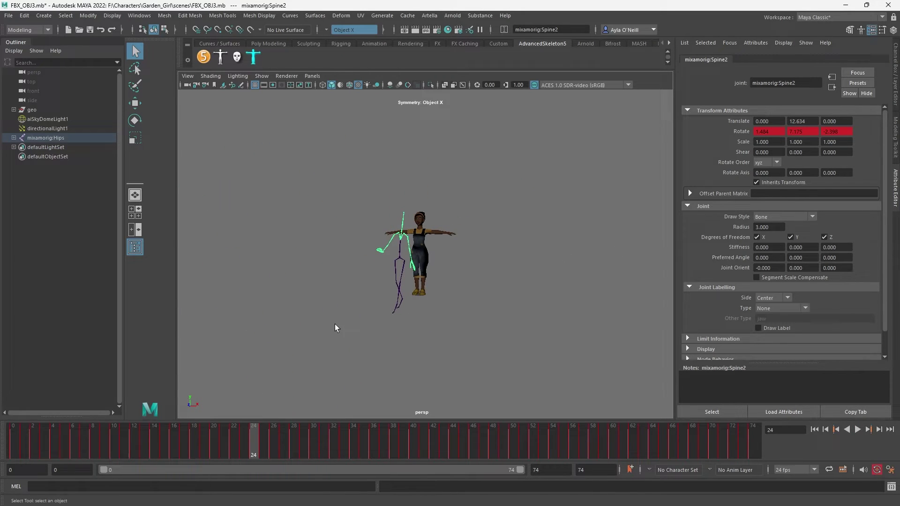
{"action": "left_click", "coordinate": [52, 108]}
{"action": "left_click", "coordinate": [55, 137]}
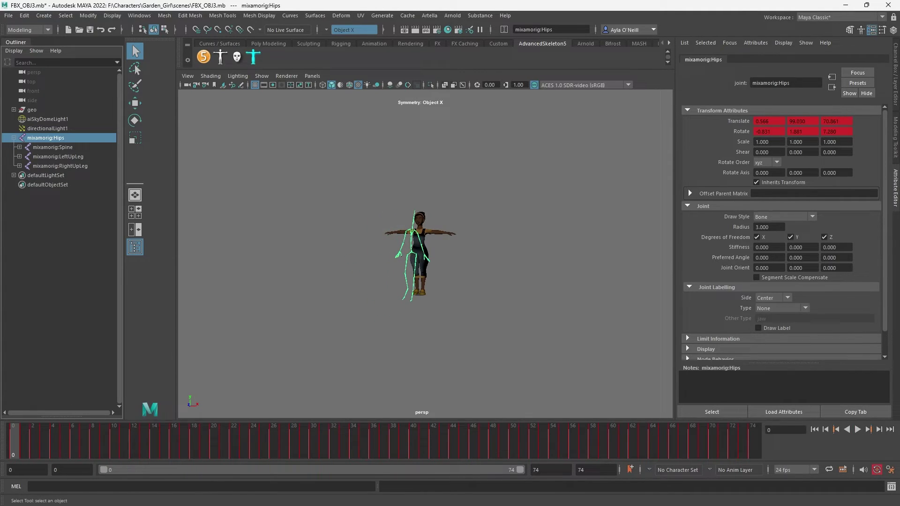
{"action": "left_click", "coordinate": [45, 109]}
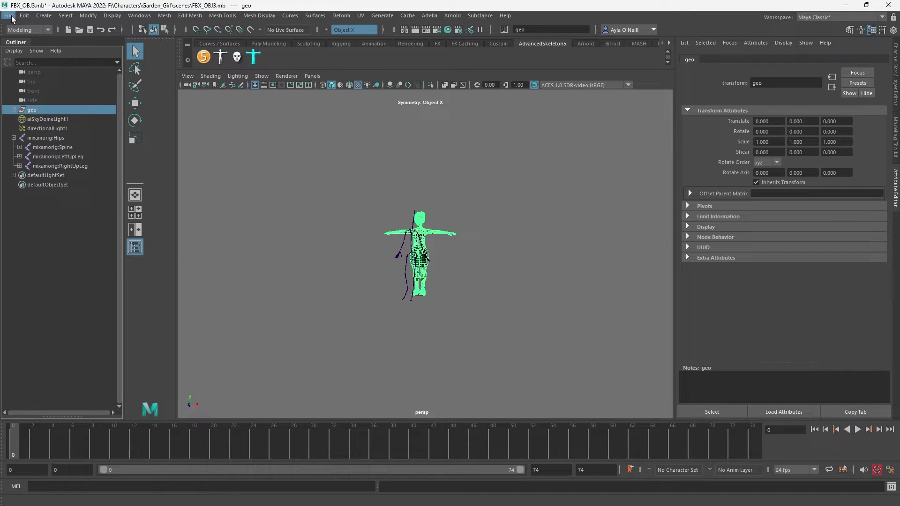
{"action": "left_click", "coordinate": [379, 354]}
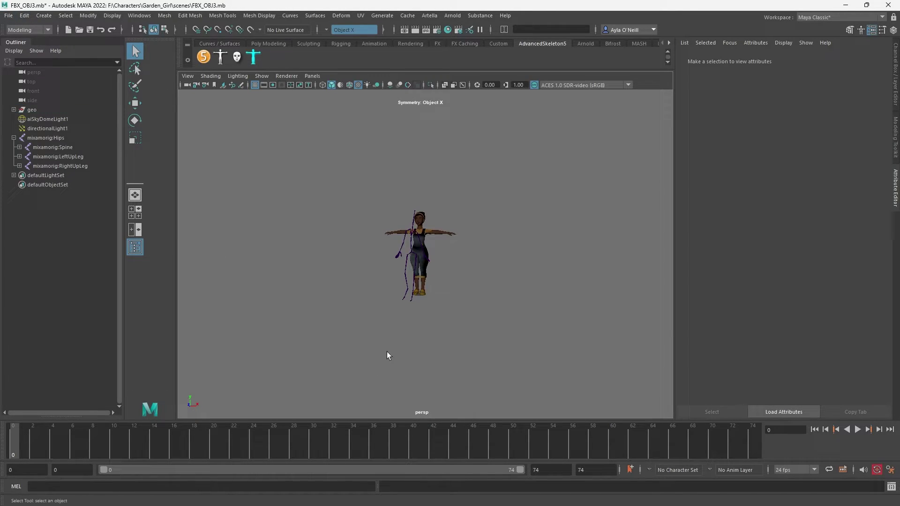
{"action": "key", "text": "ctrl+z"}
{"action": "key", "text": "ctrl+z"}
{"action": "key", "text": "ctrl+z"}
{"action": "key", "text": "ctrl+z"}
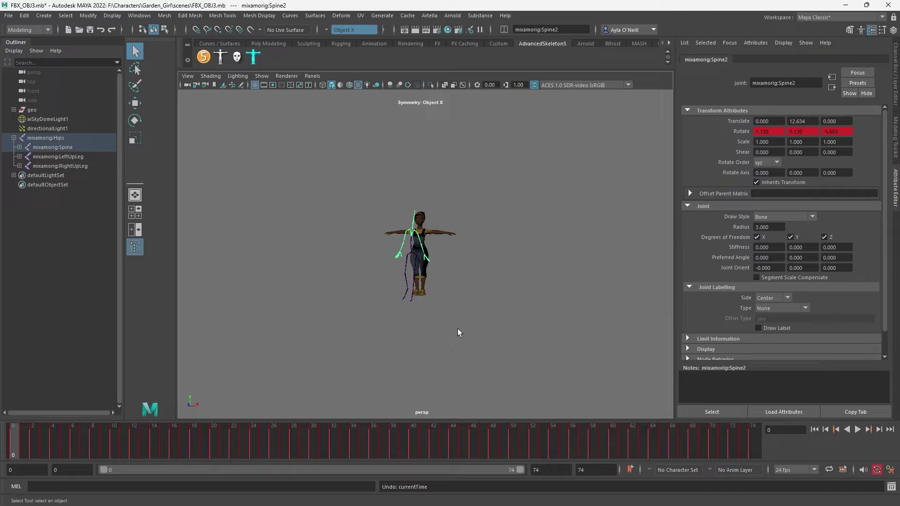
{"action": "key", "text": "ctrl+z"}
{"action": "key", "text": "ctrl+z"}
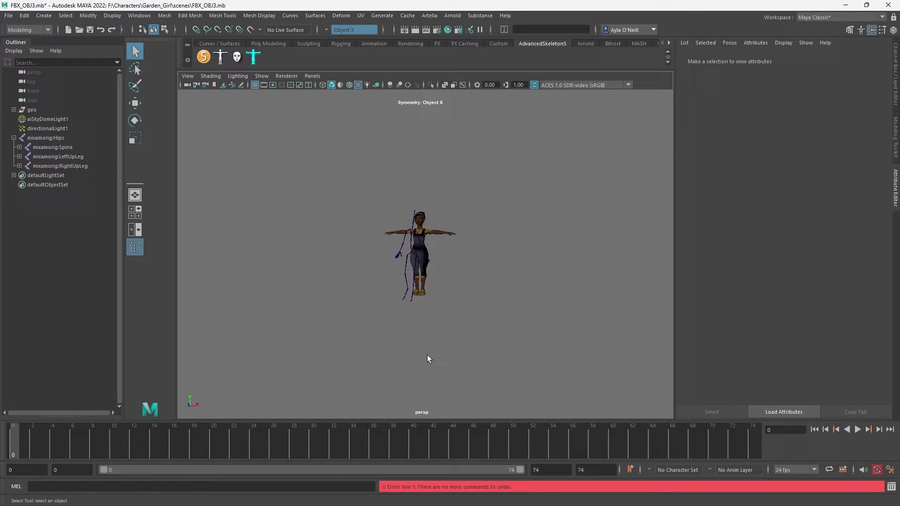
{"action": "left_click", "coordinate": [388, 359]}
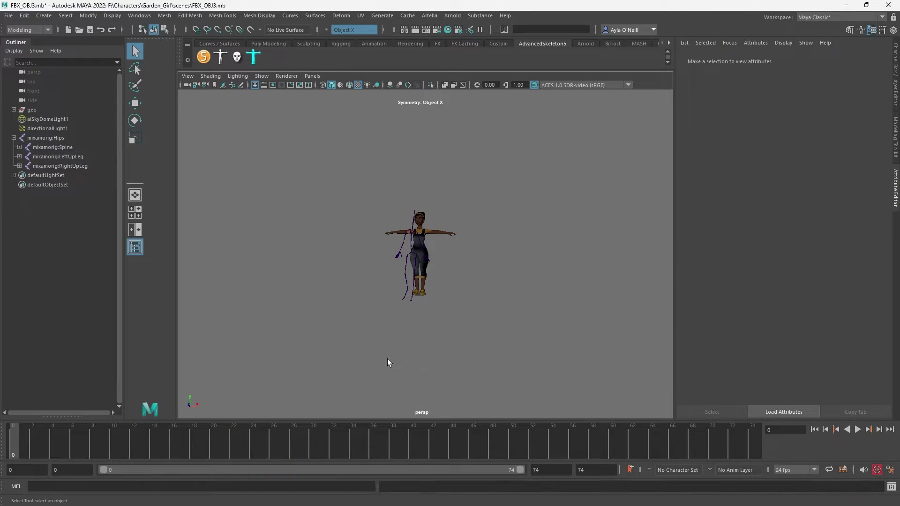
{"action": "left_click", "coordinate": [44, 138]}
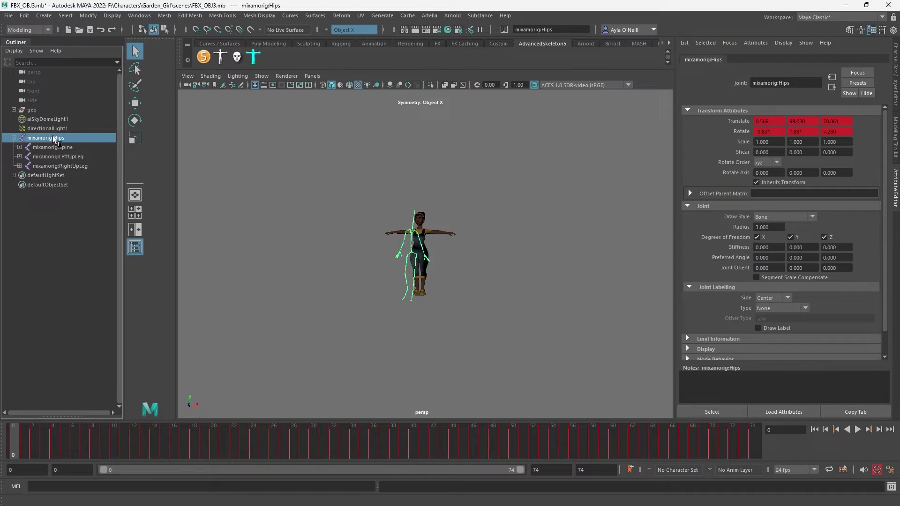
Step: Delete the mixamorig:Hips skeleton, import Walking.fbx and scrub the first frames of the walk
{"action": "key", "text": "Delete"}
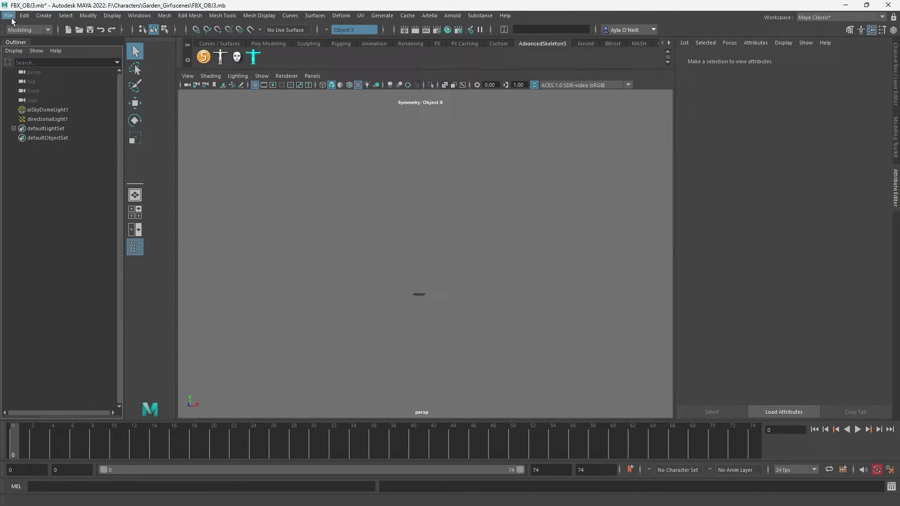
{"action": "left_click", "coordinate": [8, 16]}
{"action": "left_click", "coordinate": [27, 119]}
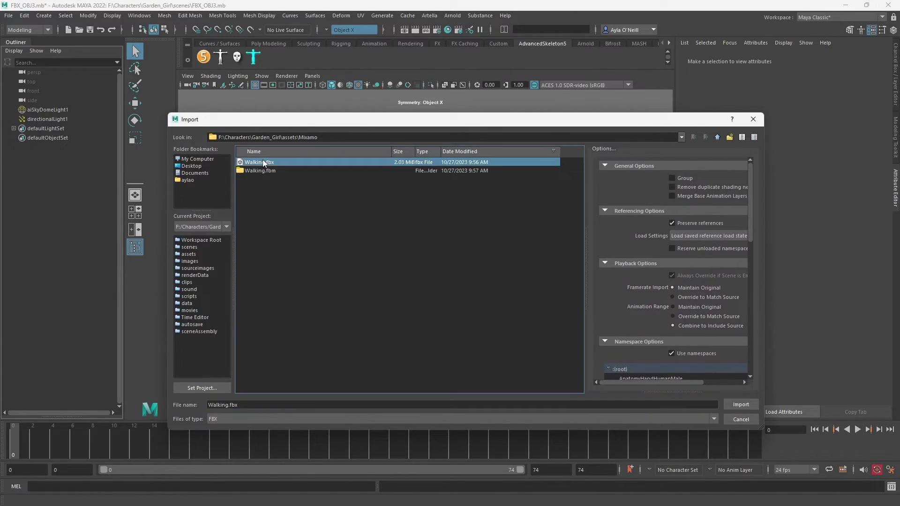
{"action": "double_click", "coordinate": [262, 160]}
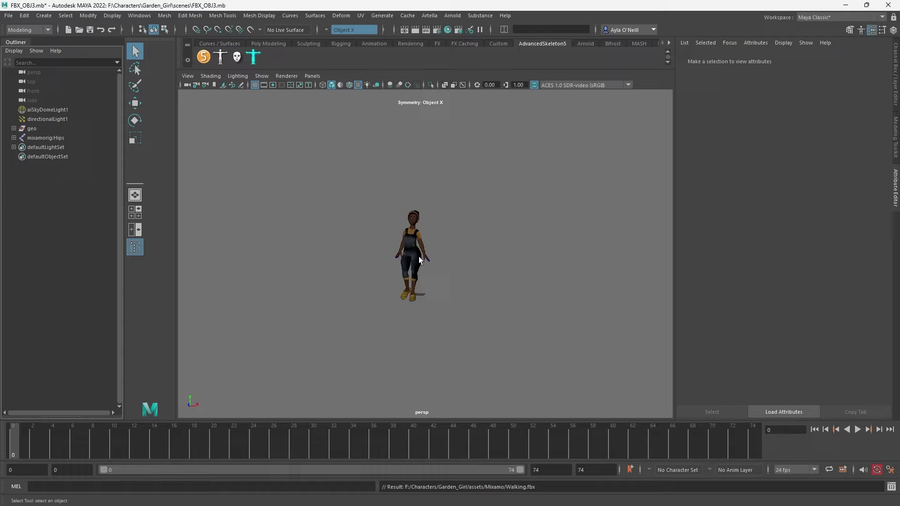
{"action": "scroll", "coordinate": [427, 271], "scroll_direction": "up", "scroll_amount": 4}
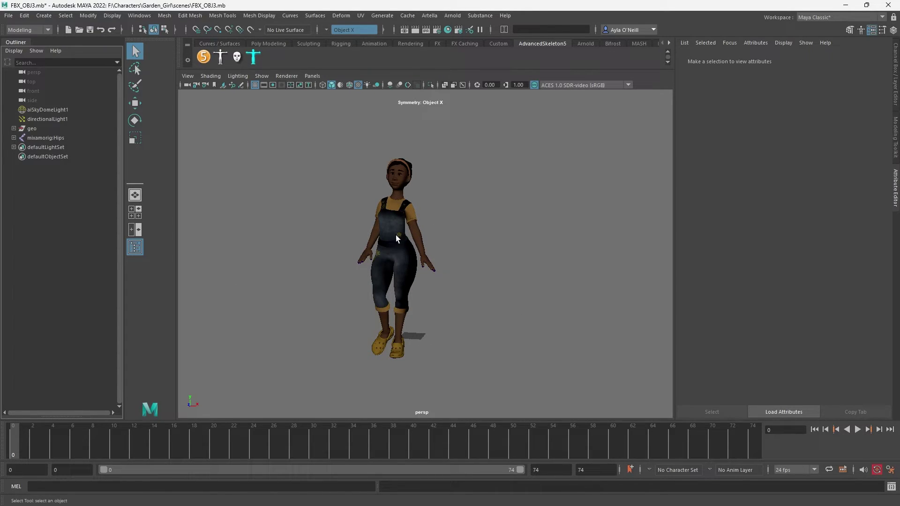
{"action": "left_click_drag", "start_coordinate": [24, 432], "coordinate": [91, 432]}
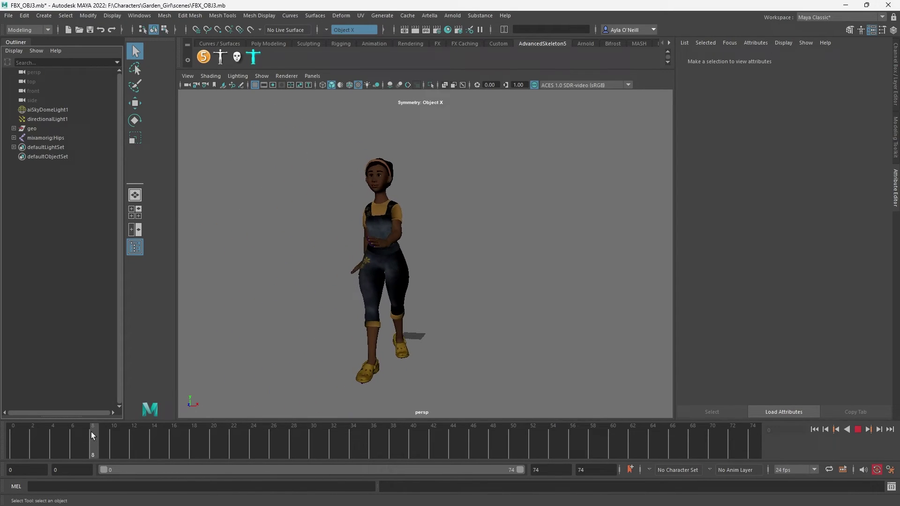
Step: Frame the character and play the walk, then scrub back to around frame 36
{"action": "scroll", "coordinate": [542, 299], "scroll_direction": "down", "scroll_amount": 4}
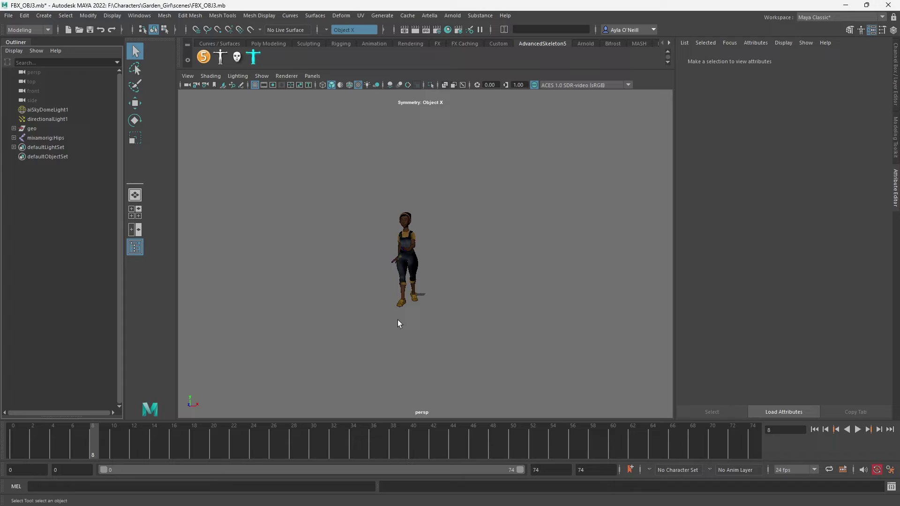
{"action": "middle_click_drag", "start_coordinate": [437, 290], "coordinate": [545, 296], "text": "alt"}
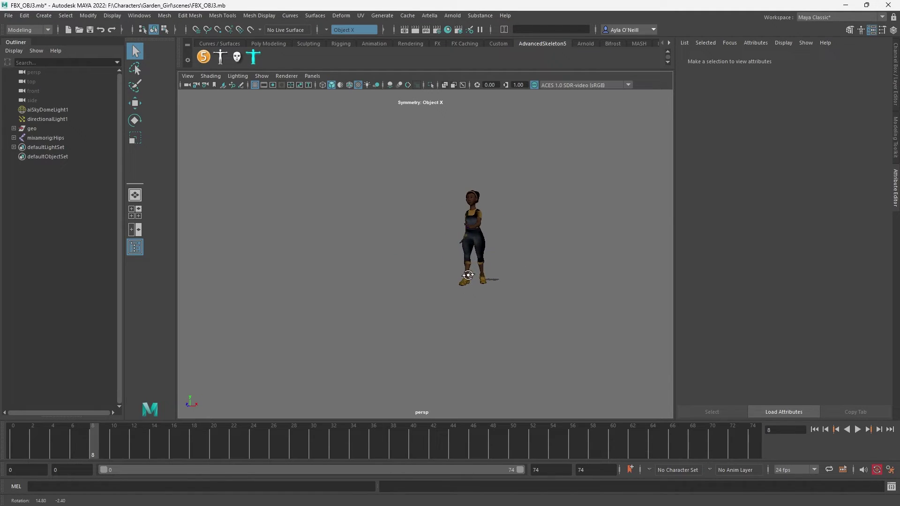
{"action": "scroll", "coordinate": [544, 328], "scroll_direction": "up", "scroll_amount": 2}
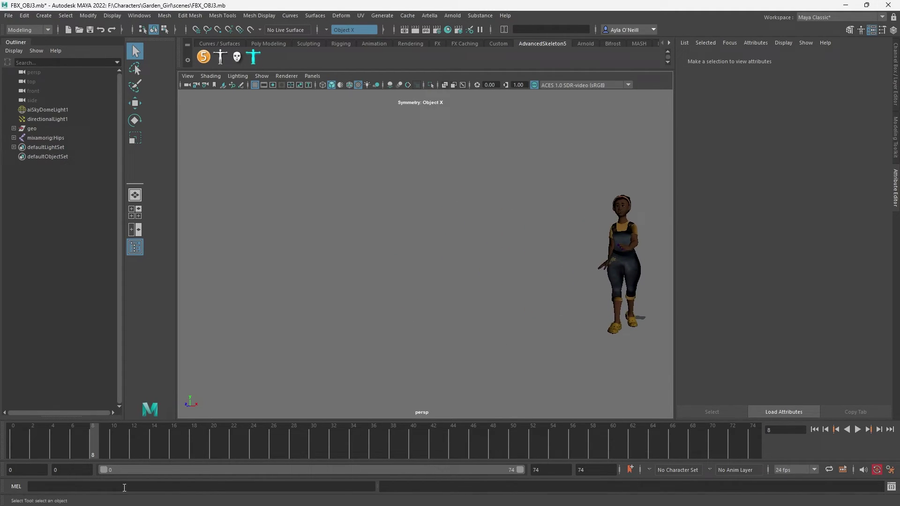
{"action": "key", "text": "alt+v"}
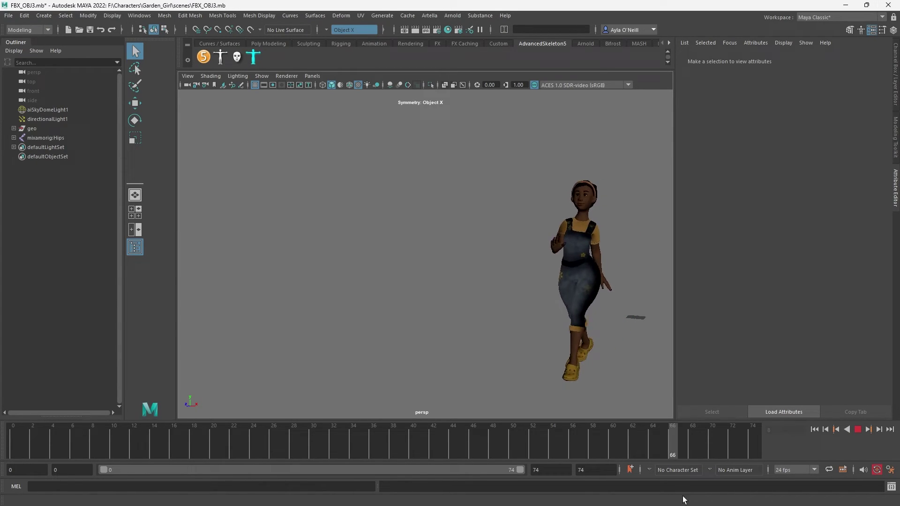
{"action": "left_click_drag", "start_coordinate": [666, 449], "coordinate": [373, 445]}
Step: Set the playback end to frame 150 and scrub through the extended walk
{"action": "double_click", "coordinate": [560, 468]}
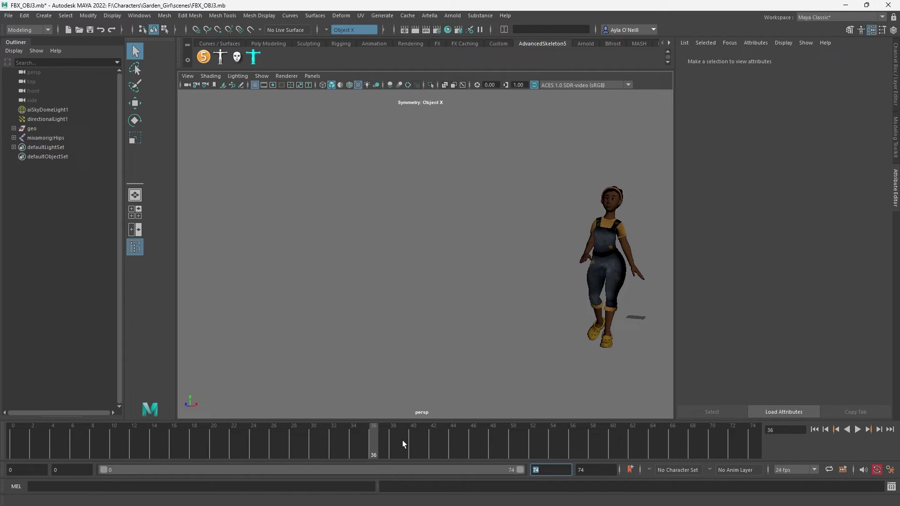
{"action": "type", "text": "150"}
{"action": "key", "text": "Return"}
{"action": "left_click_drag", "start_coordinate": [272, 448], "coordinate": [117, 437]}
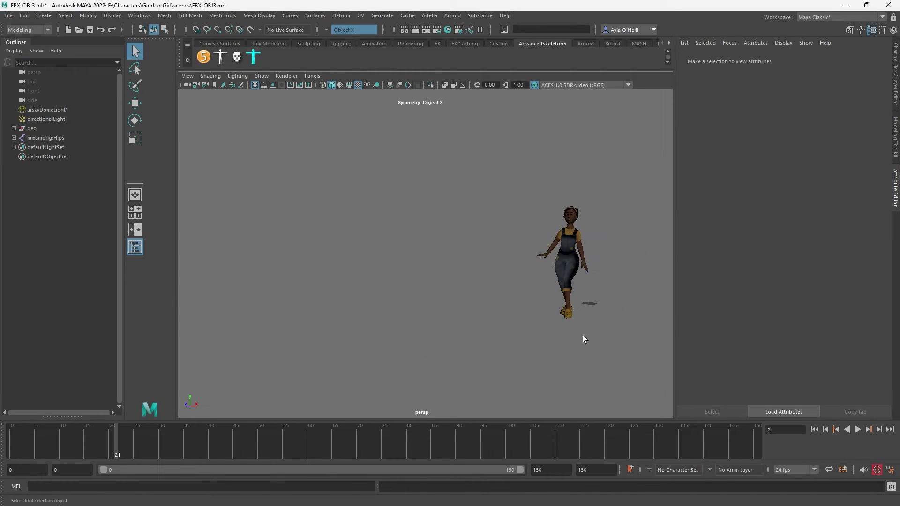
{"action": "scroll", "coordinate": [586, 336], "scroll_direction": "up", "scroll_amount": 2}
{"action": "middle_click_drag", "start_coordinate": [540, 307], "coordinate": [428, 265], "text": "alt"}
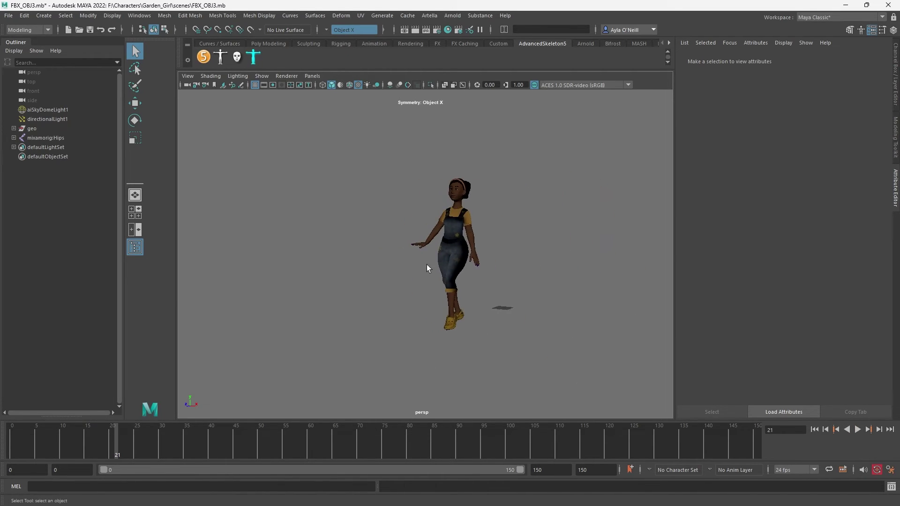
{"action": "scroll", "coordinate": [449, 299], "scroll_direction": "up", "scroll_amount": 3}
{"action": "left_click_drag", "start_coordinate": [449, 300], "coordinate": [431, 341], "text": "alt"}
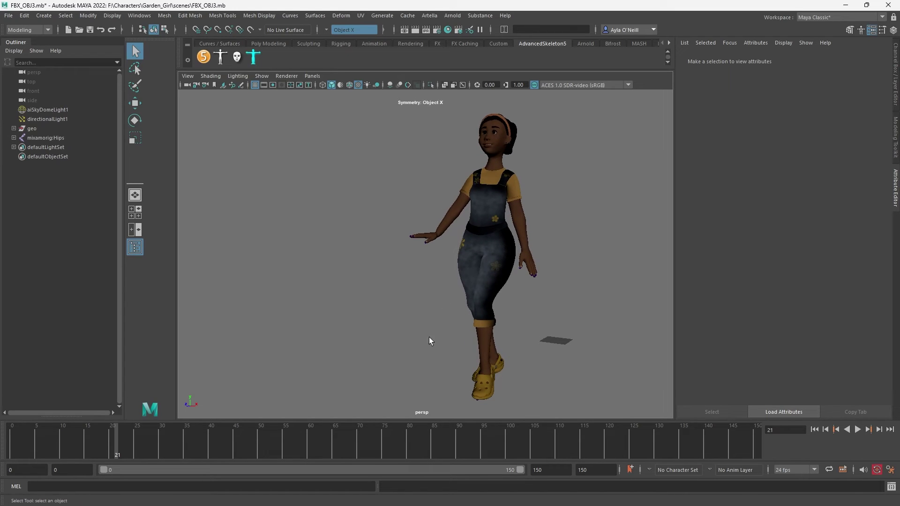
Step: Select mixamorig:Hips to show its walk keys and scrub to about frame 73
{"action": "left_click", "coordinate": [65, 137]}
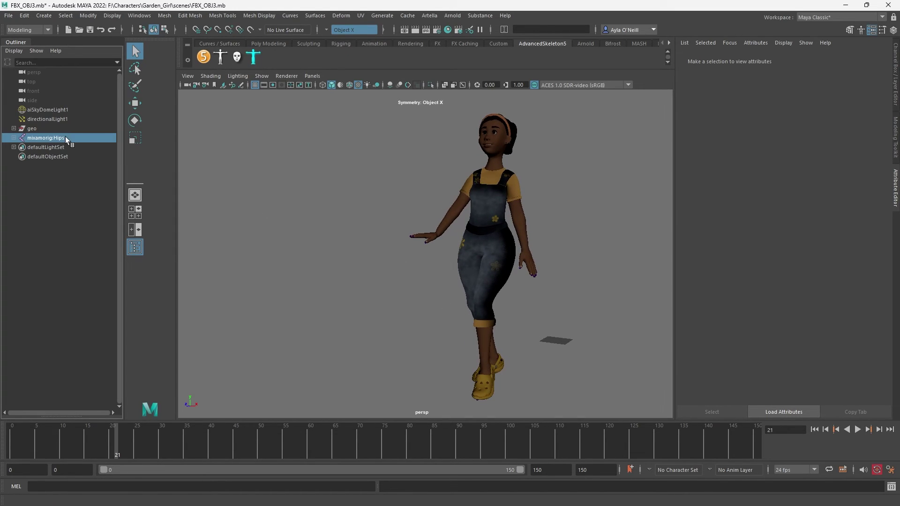
{"action": "mouse_move", "coordinate": [243, 449]}
{"action": "left_mouse_down"}
{"action": "mouse_move", "coordinate": [35, 440]}
{"action": "mouse_move", "coordinate": [436, 481]}
{"action": "mouse_move", "coordinate": [346, 454]}
{"action": "mouse_move", "coordinate": [375, 453]}
{"action": "mouse_move", "coordinate": [17, 443]}
{"action": "mouse_move", "coordinate": [185, 439]}
{"action": "mouse_move", "coordinate": [391, 452]}
{"action": "mouse_move", "coordinate": [11, 399]}
{"action": "left_mouse_up"}
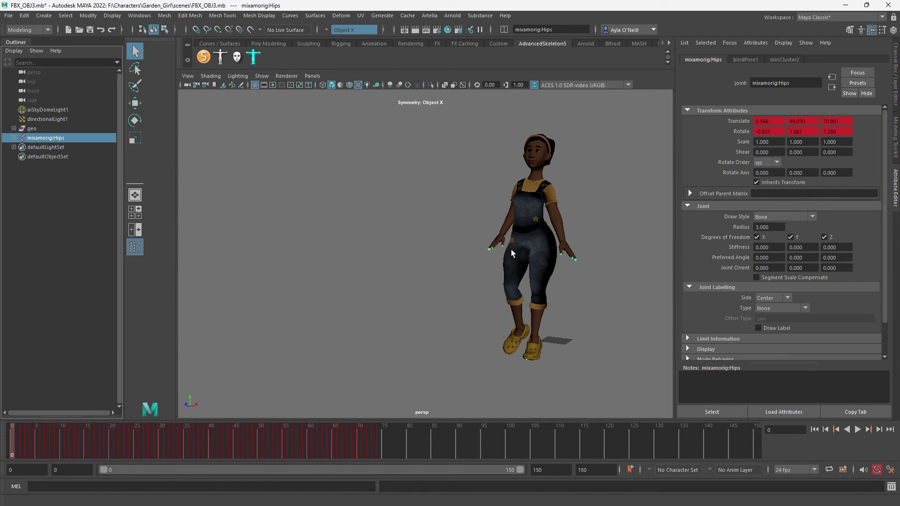